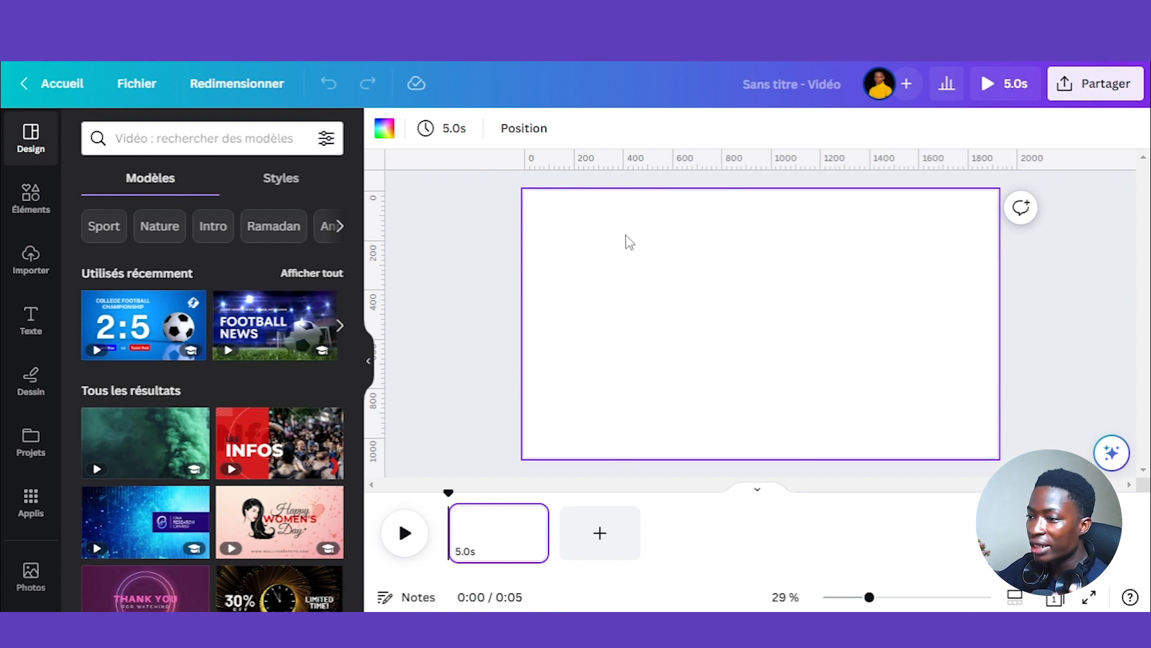
# Paste the copied clip of the woman with a camera onto the blank video page
pyautogui.moveTo(204, 325)
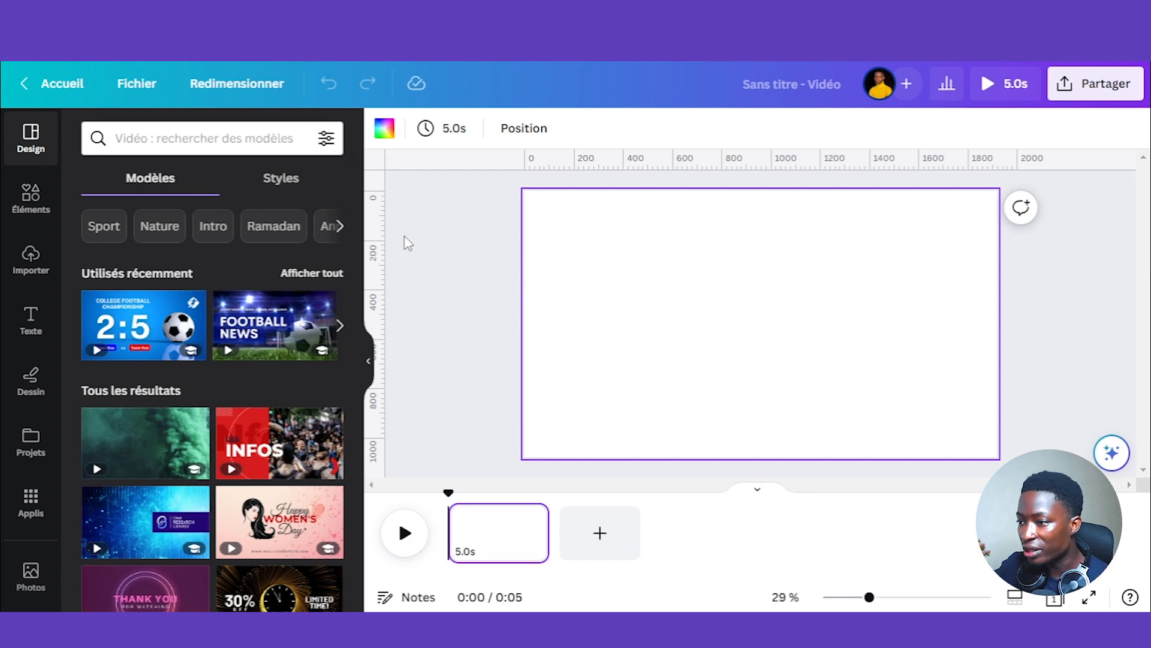
pyautogui.scroll(-4, 48, 513)
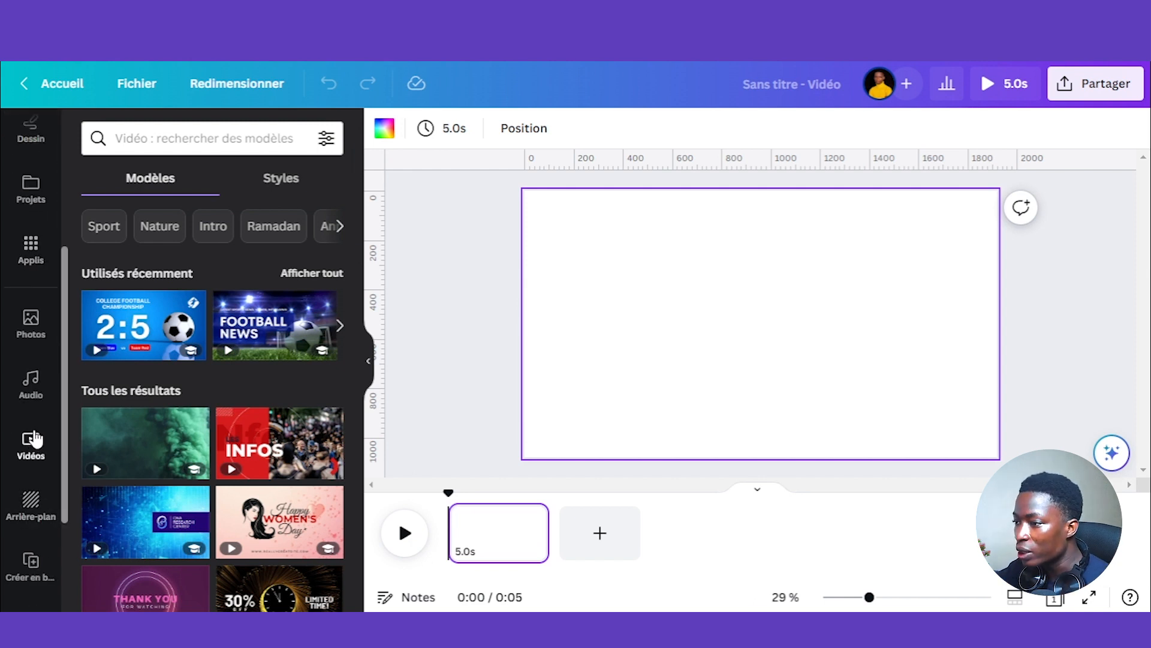
pyautogui.click(31, 444)
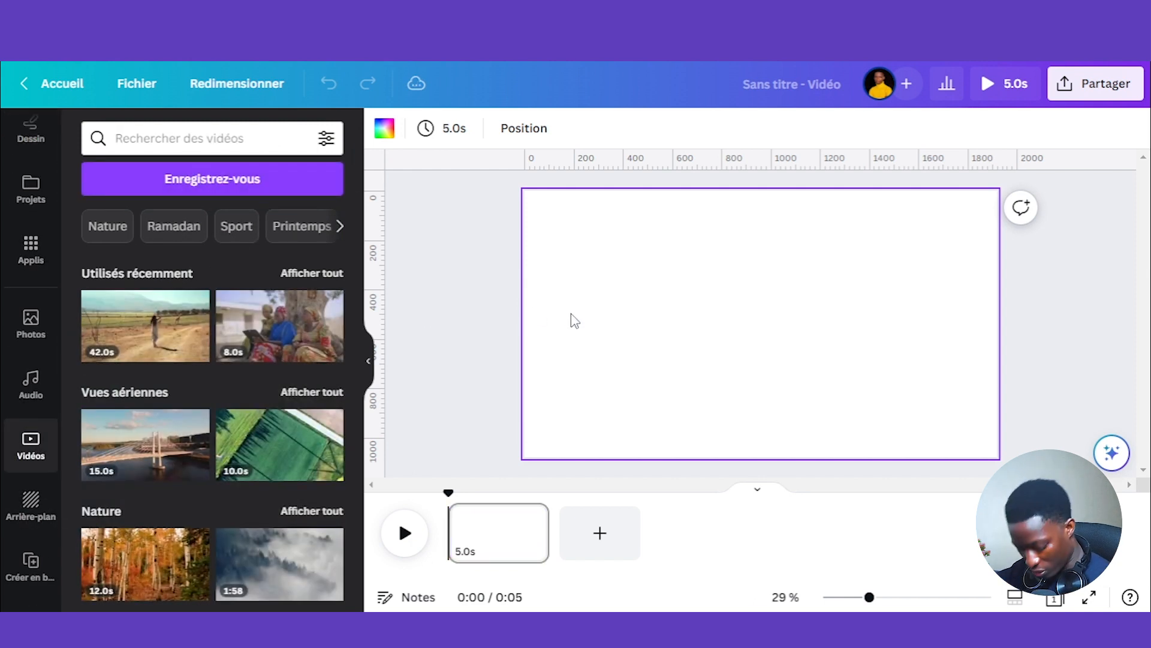
pyautogui.hotkey('ctrl', 'v')
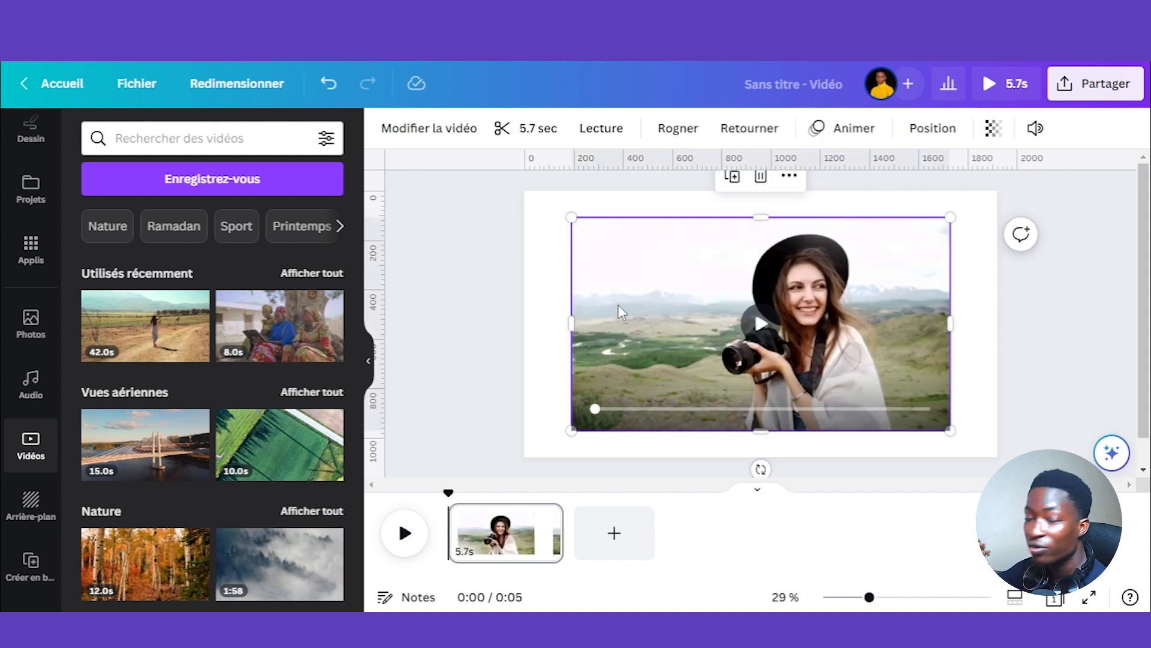
pyautogui.press('Escape')
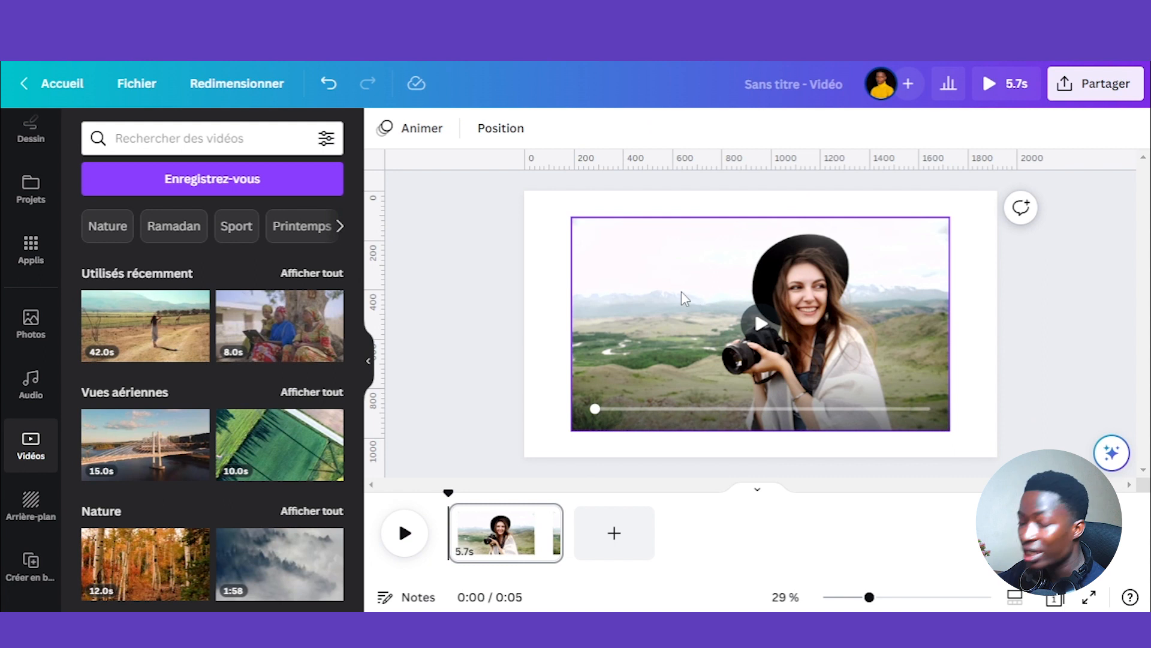
# Set the pasted video clip as the page background so it fills the whole page
pyautogui.click(681, 290)
pyautogui.rightClick(655, 268)
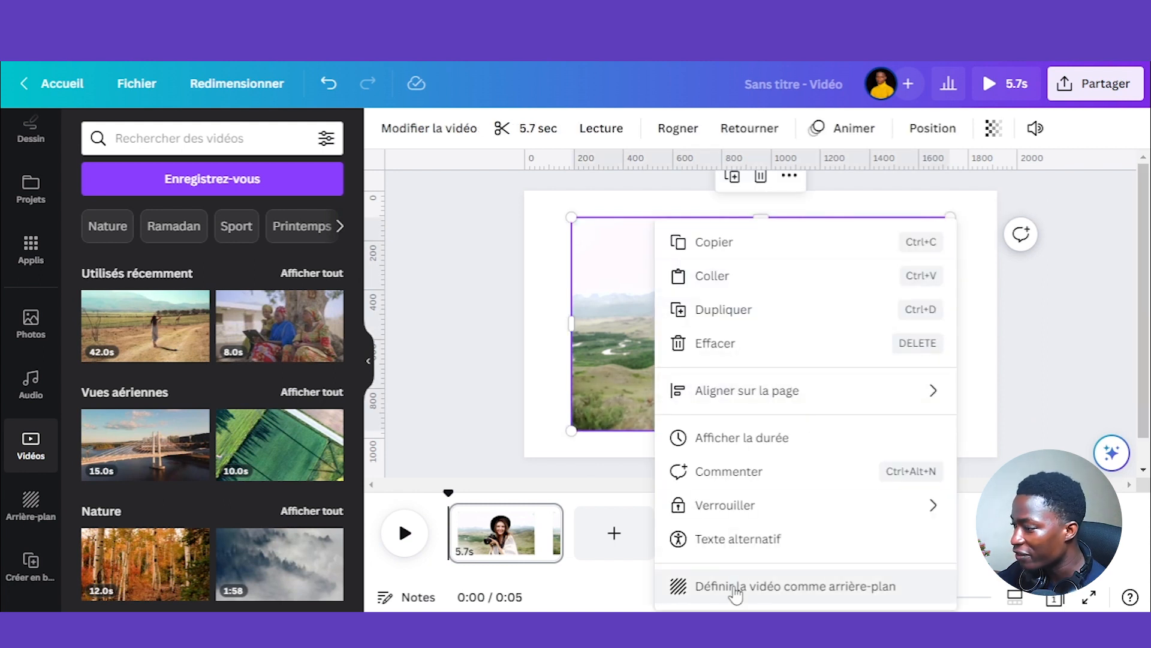
pyautogui.click(735, 587)
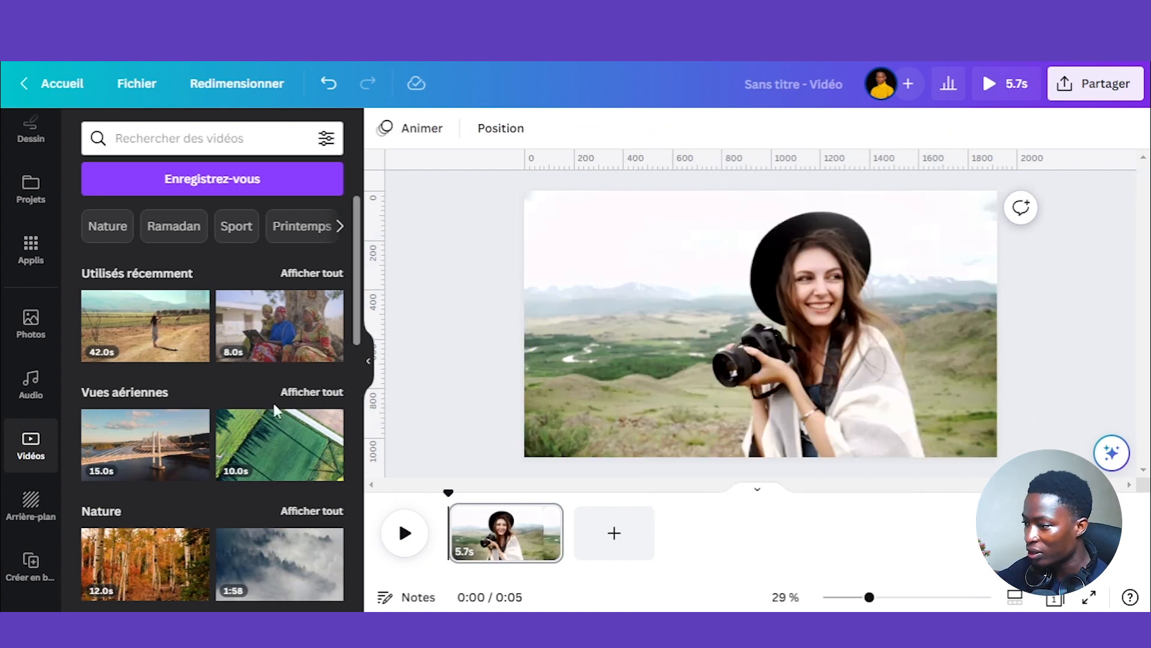
# Extend the video clip to 10 seconds and split it at about 5.4 seconds, where the camera is raised to the woman's face
pyautogui.click(397, 535)
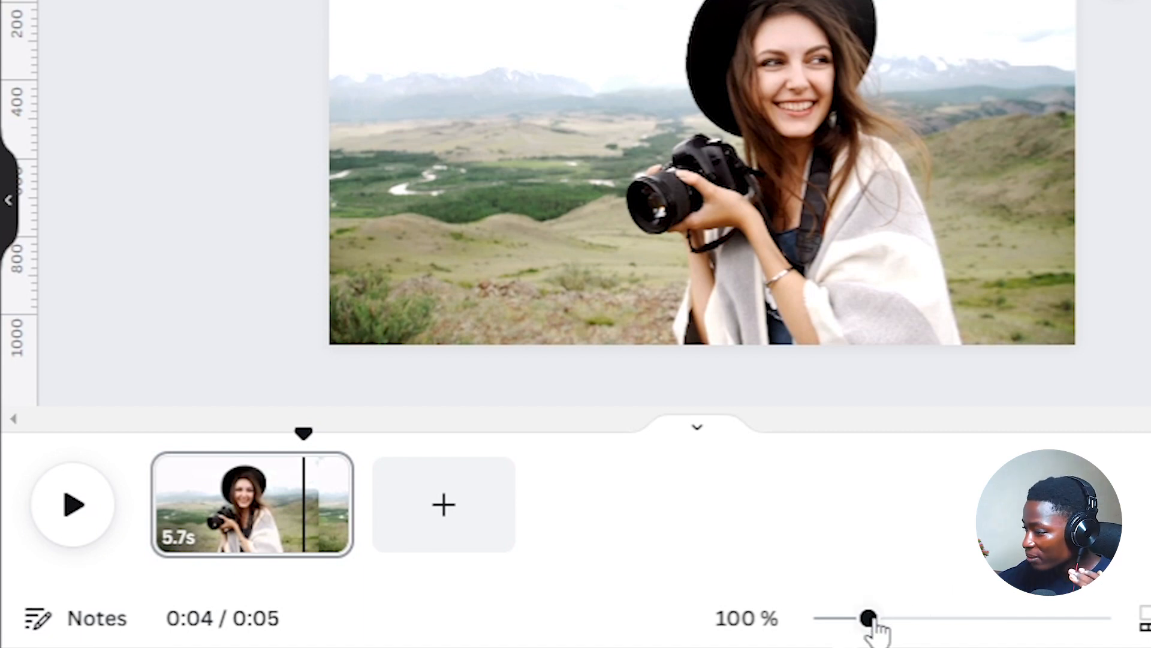
pyautogui.moveTo(875, 625); pyautogui.dragTo(1050, 629)
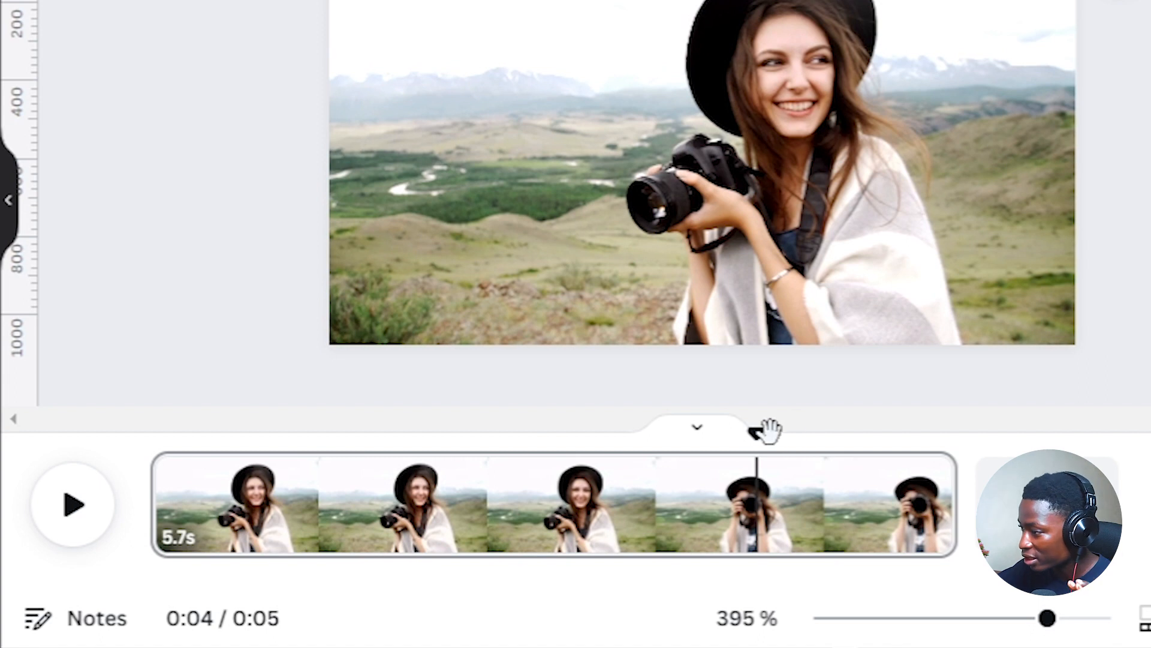
pyautogui.moveTo(765, 433); pyautogui.dragTo(789, 448)
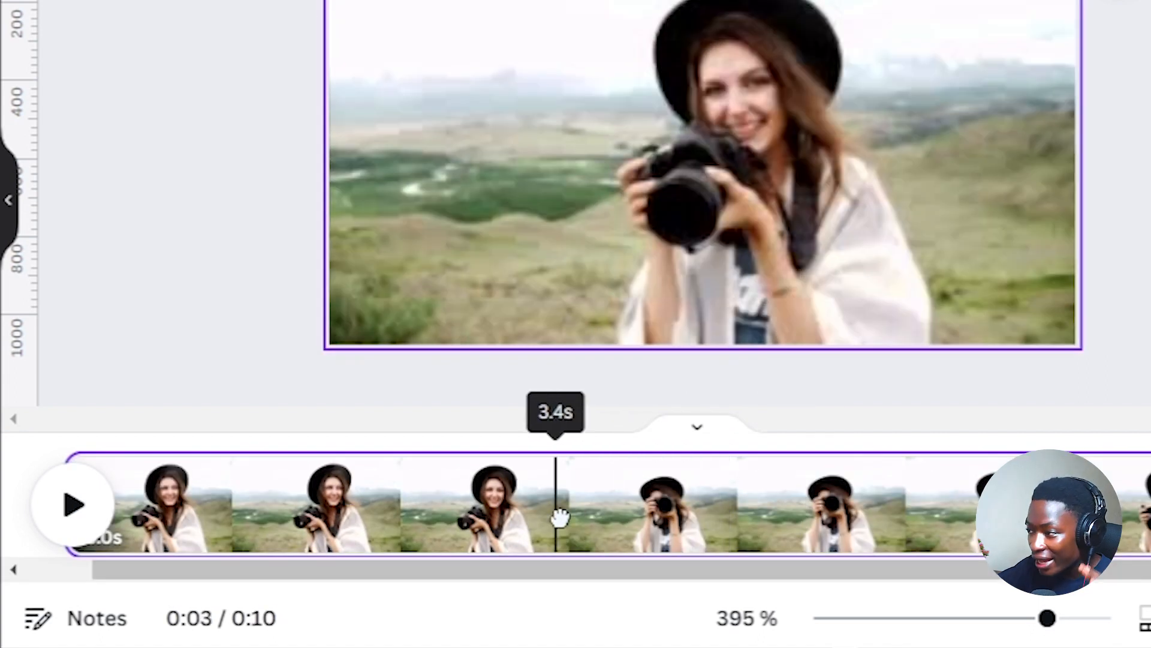
pyautogui.moveTo(560, 514); pyautogui.dragTo(858, 470)
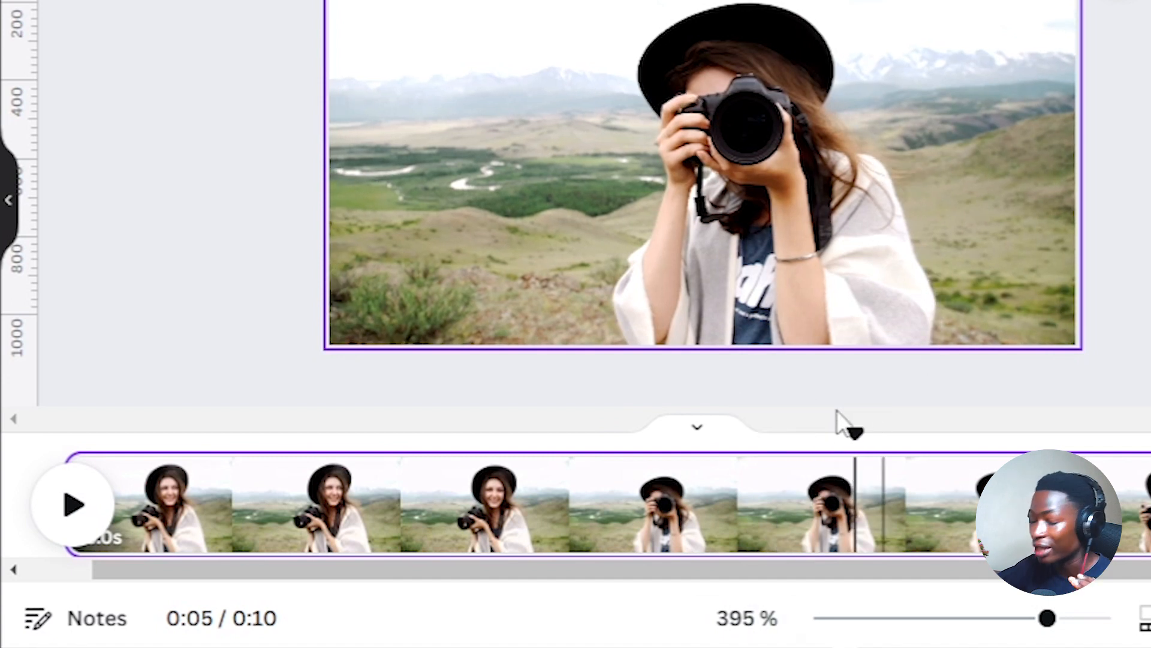
pyautogui.moveTo(855, 435)
pyautogui.mouseDown()
pyautogui.moveTo(816, 438)
pyautogui.moveTo(835, 439)
pyautogui.mouseUp()
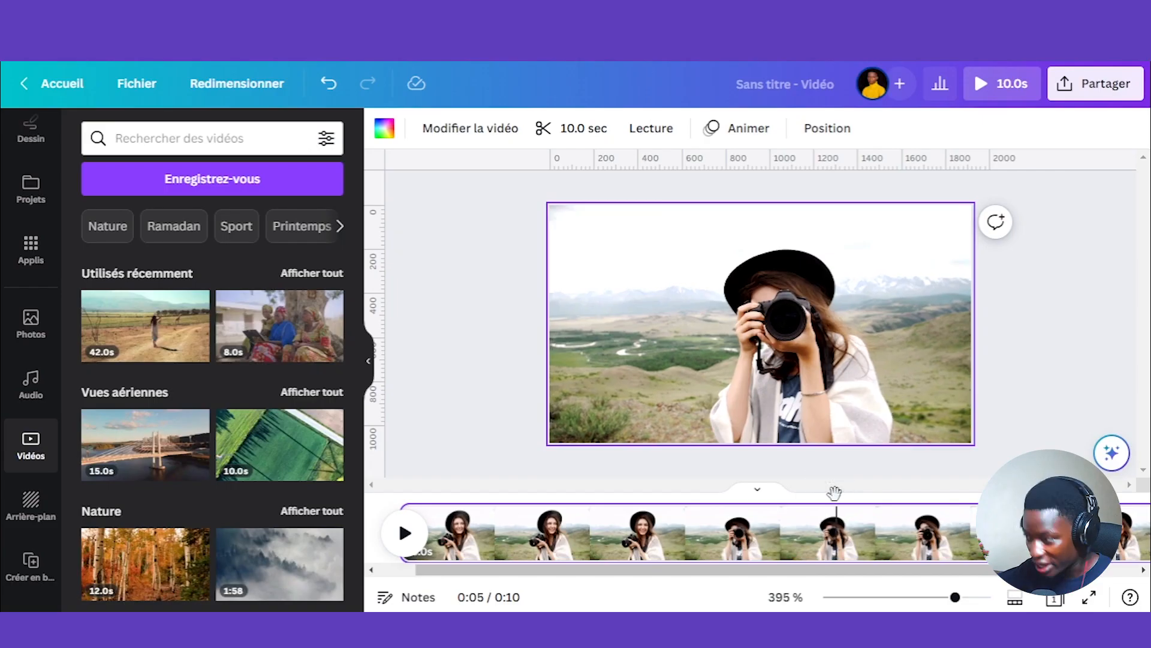
pyautogui.press('s')
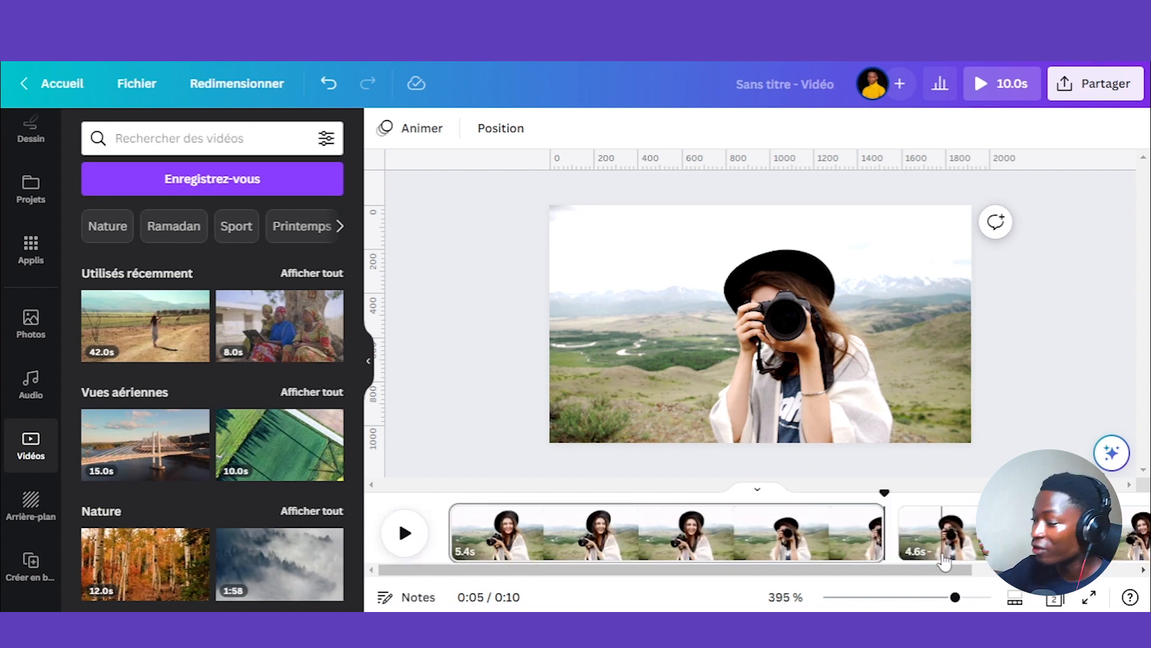
# Open the download settings with the second clip selected and set the file type to PNG
pyautogui.click(996, 533)
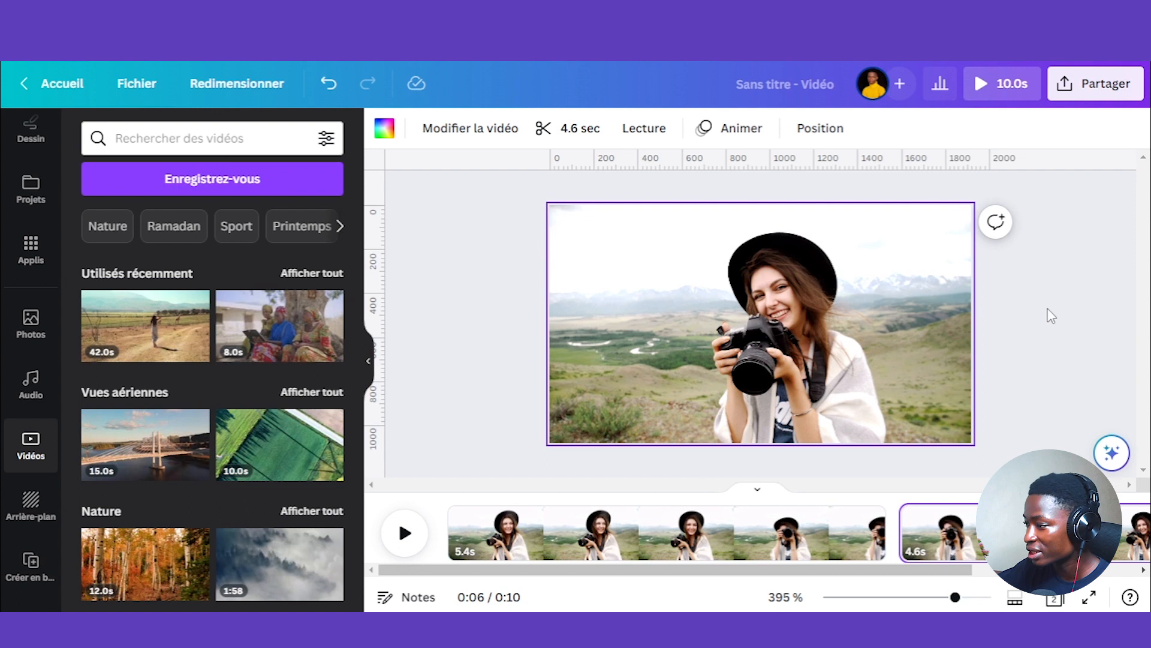
pyautogui.click(1098, 87)
pyautogui.click(863, 514)
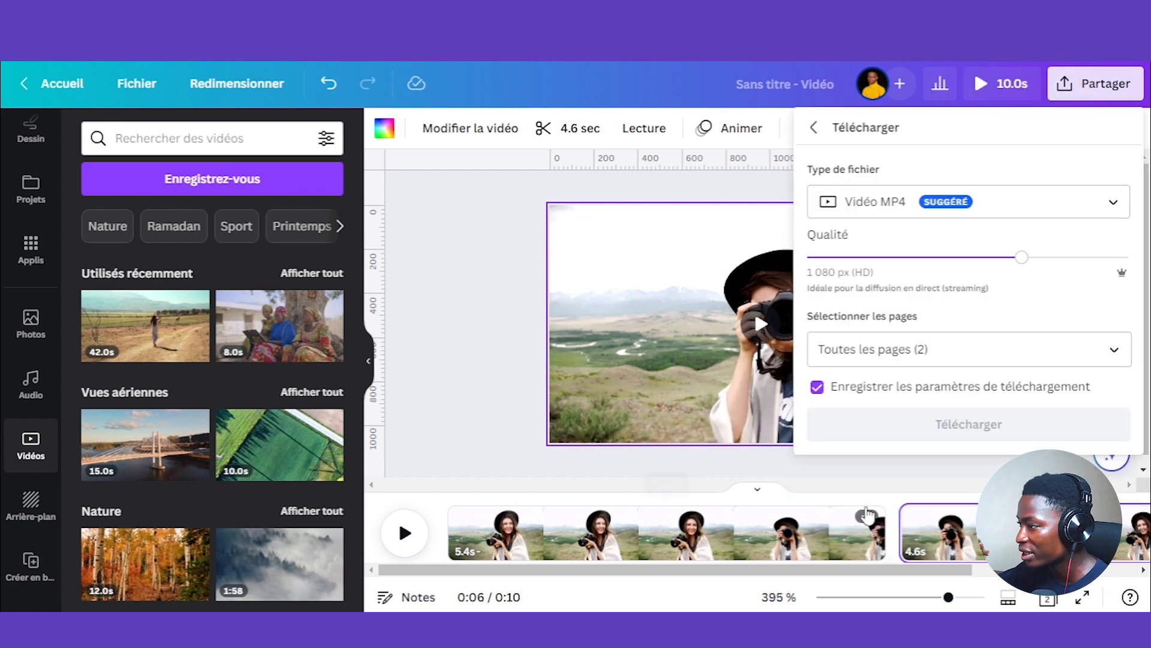
pyautogui.click(978, 201)
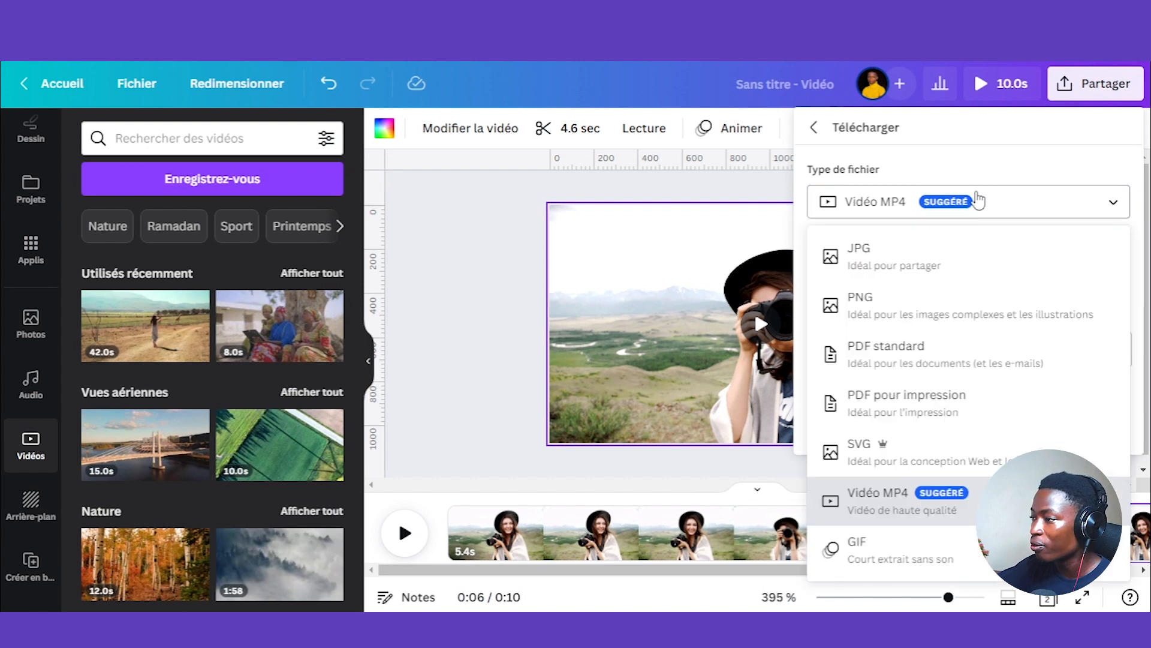
pyautogui.click(911, 307)
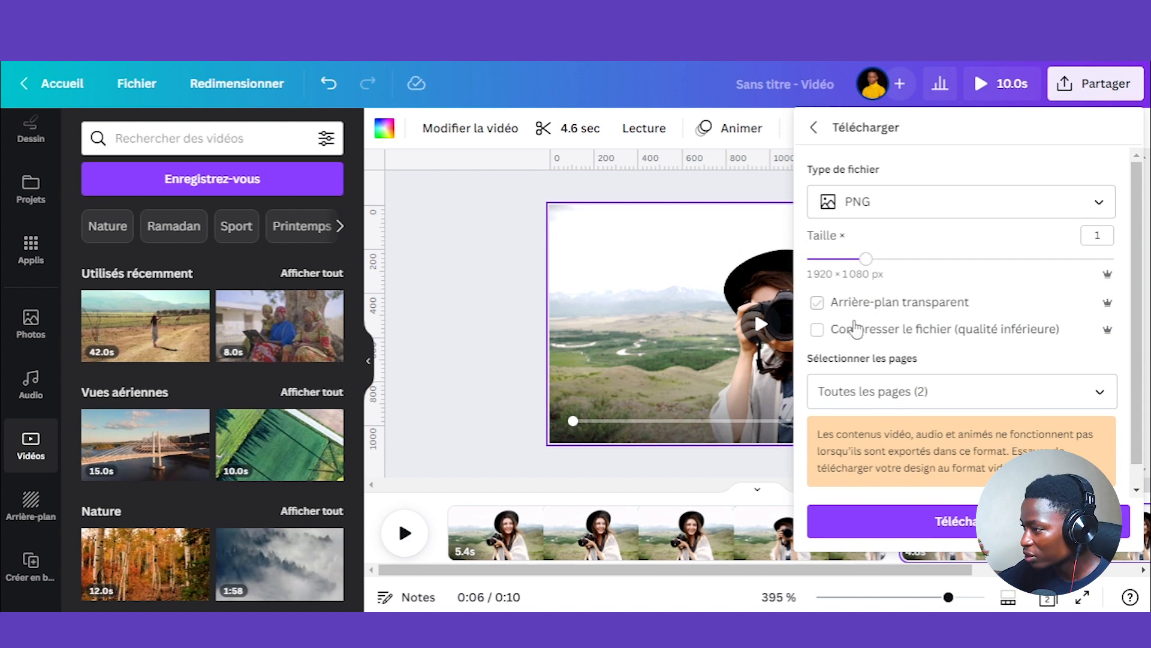
# Restrict the page selection to page 2 only and download it
pyautogui.click(960, 393)
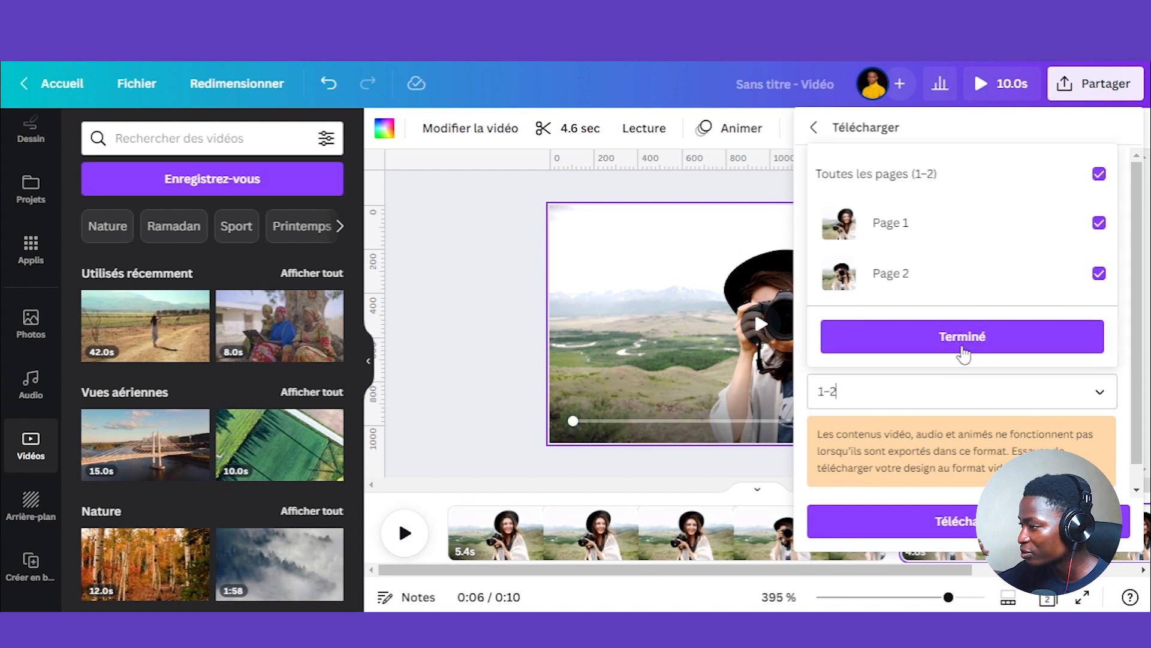
pyautogui.click(887, 174)
pyautogui.click(946, 274)
pyautogui.click(882, 335)
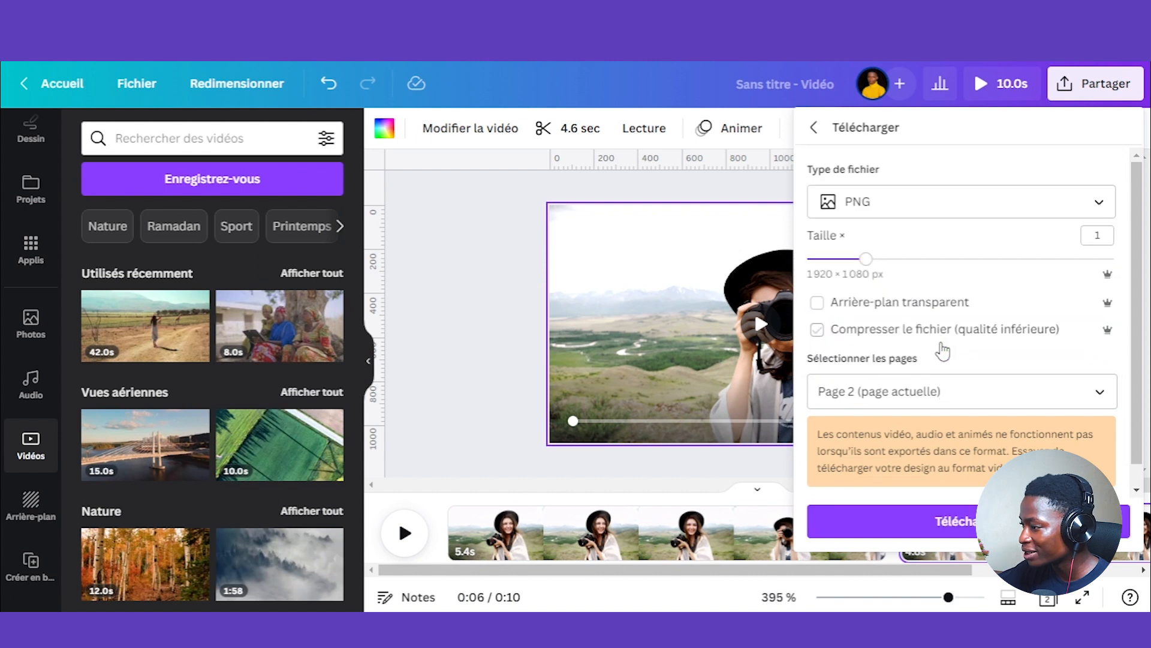
pyautogui.click(944, 522)
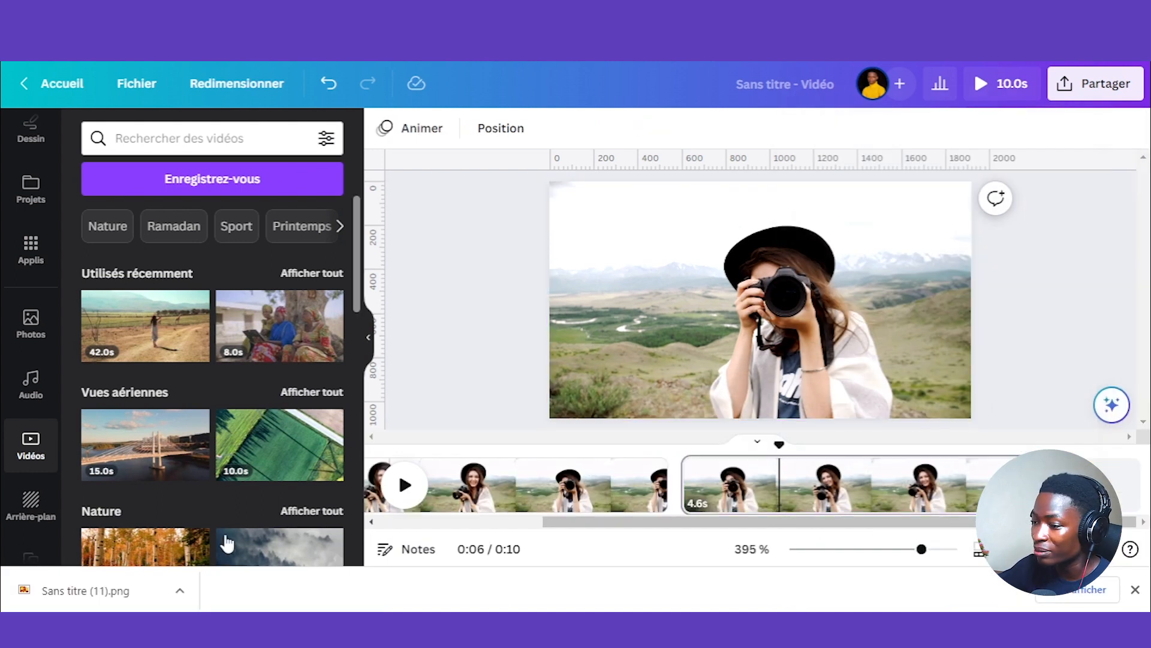
# Upload the downloaded Sans titre (11).png and place it on a new page between the two clips
pyautogui.moveTo(138, 599); pyautogui.dragTo(212, 315)
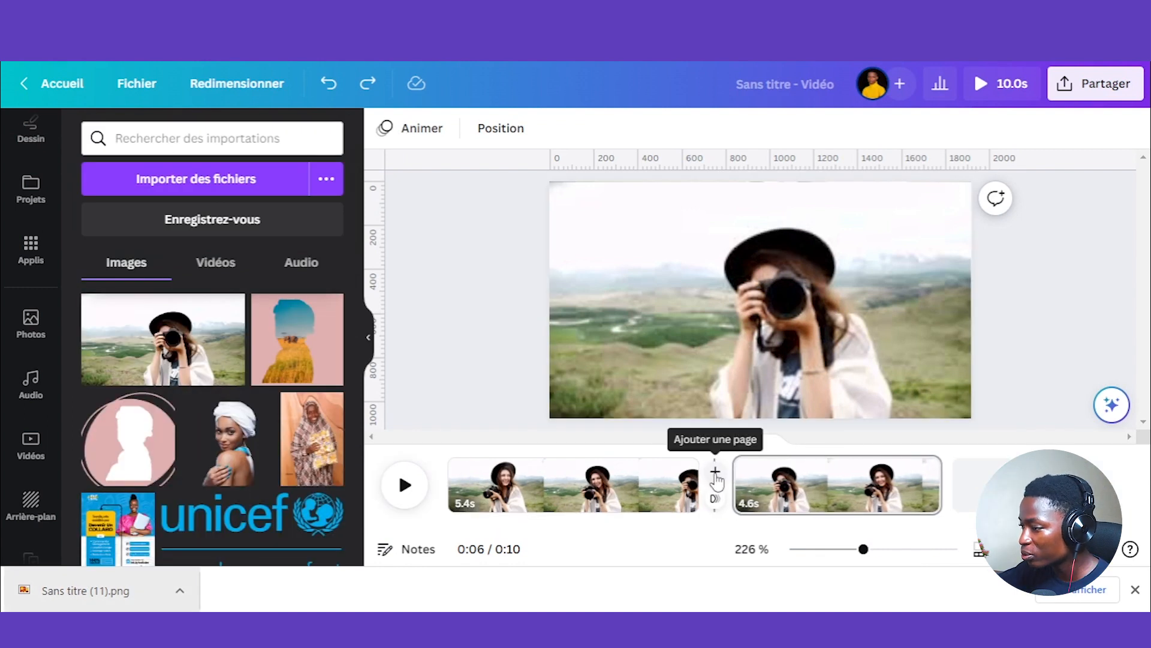
pyautogui.click(715, 471)
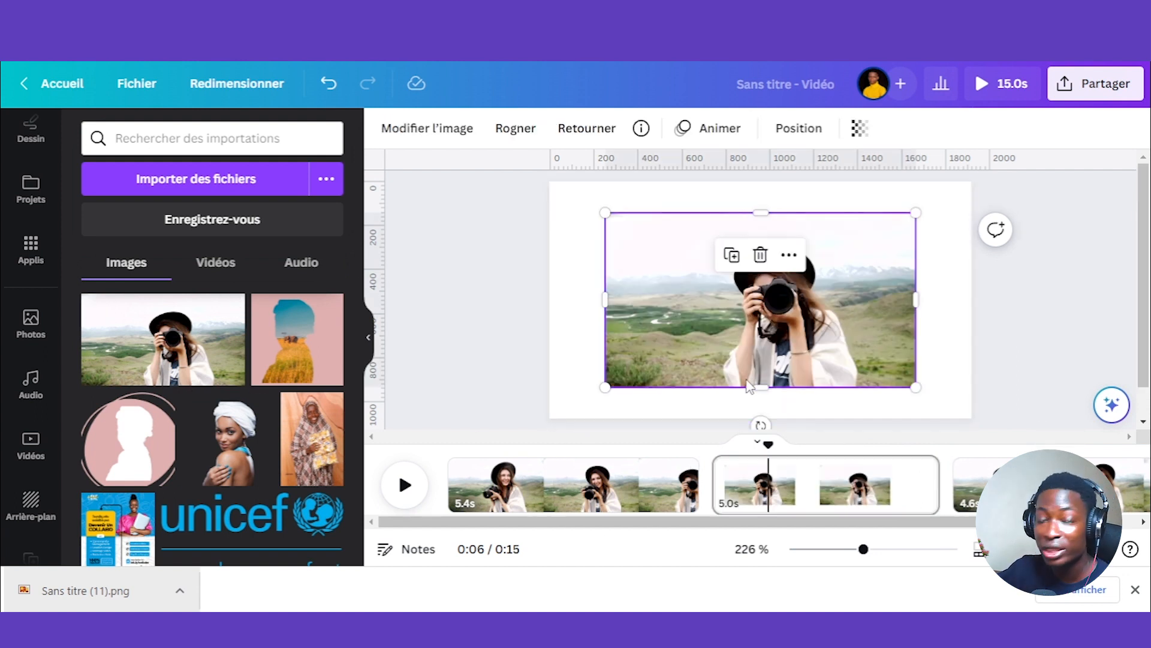
# Enlarge the photo on the middle page and centre it, leaving a narrow, even white border around it
pyautogui.moveTo(605, 388); pyautogui.dragTo(563, 412)
pyautogui.moveTo(917, 211); pyautogui.dragTo(963, 212)
pyautogui.moveTo(836, 261); pyautogui.dragTo(839, 259)
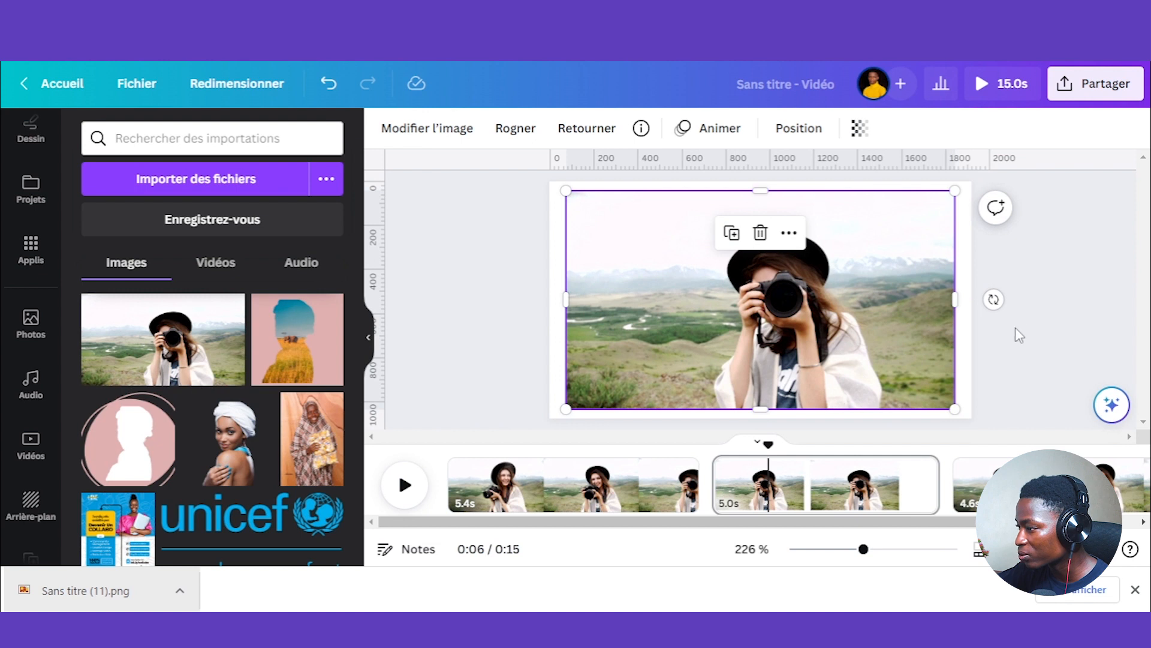
pyautogui.click(1109, 303)
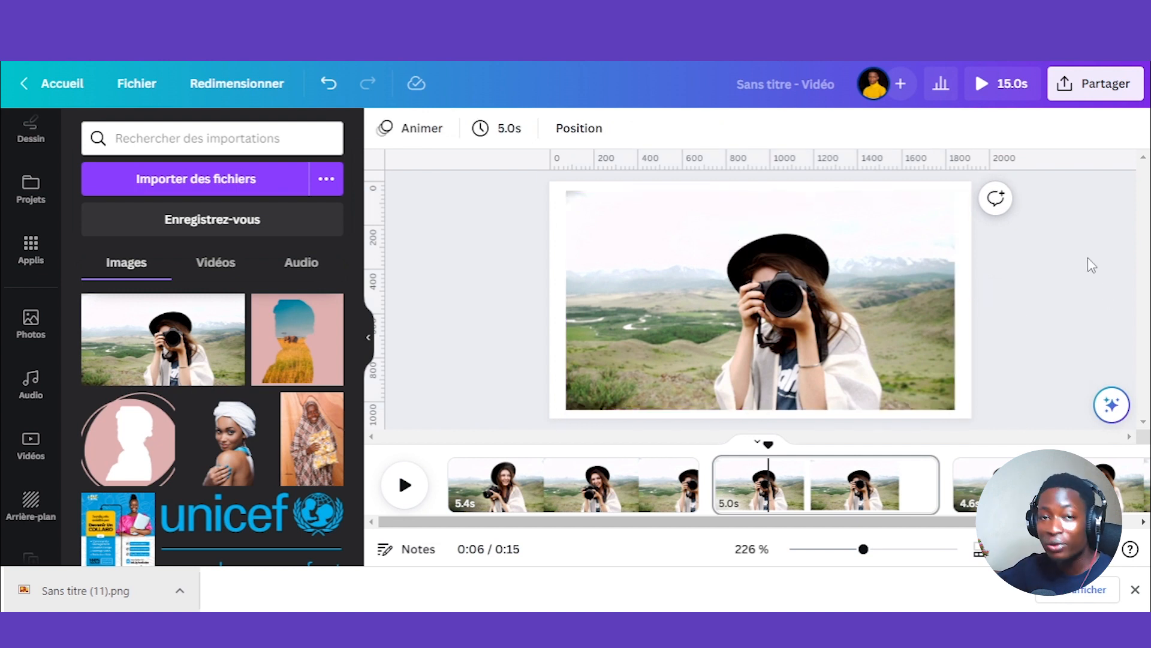
# Download only page 2, the photo with the white border, as a PNG
pyautogui.click(1104, 87)
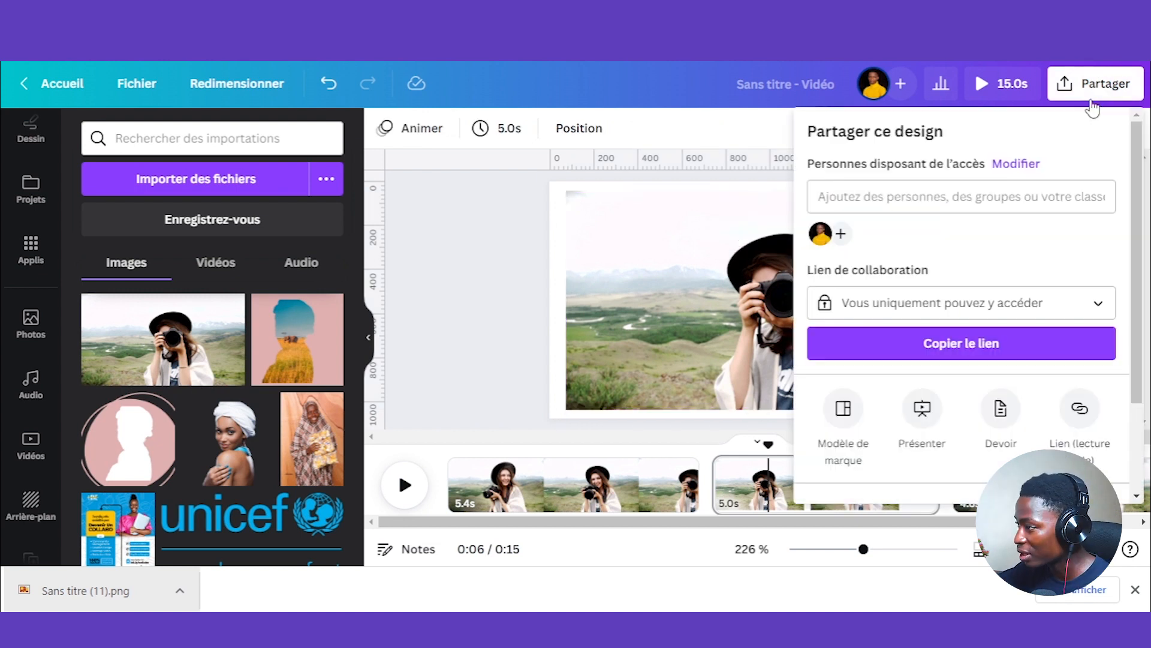
pyautogui.scroll(-3, 945, 467)
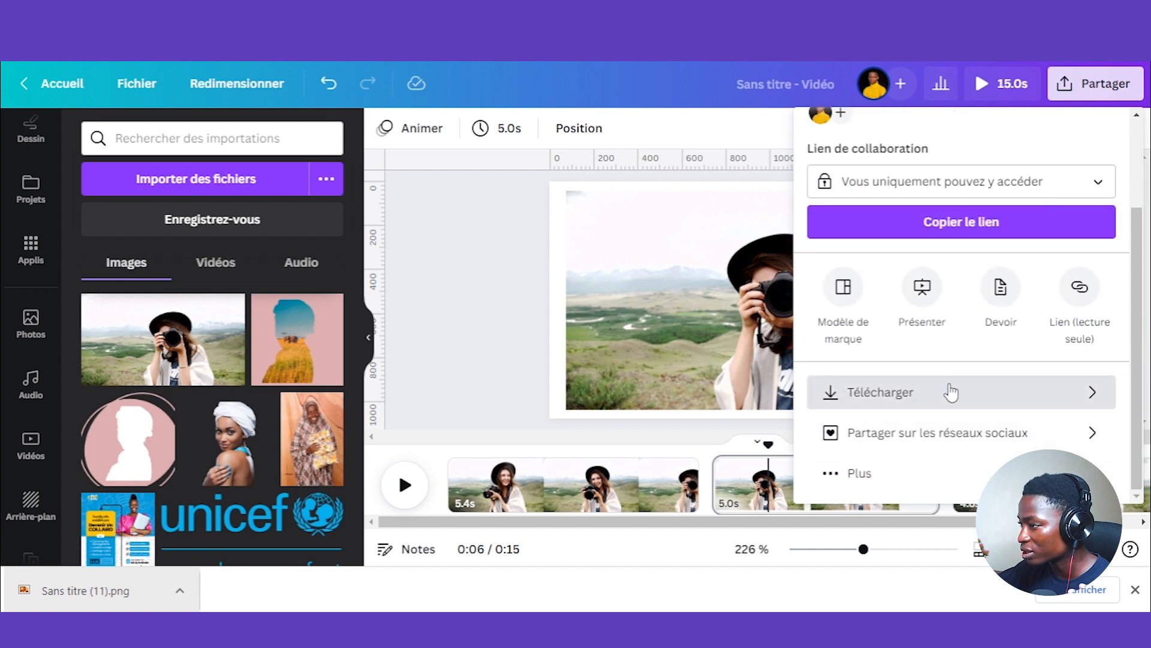
pyautogui.click(948, 390)
pyautogui.click(956, 393)
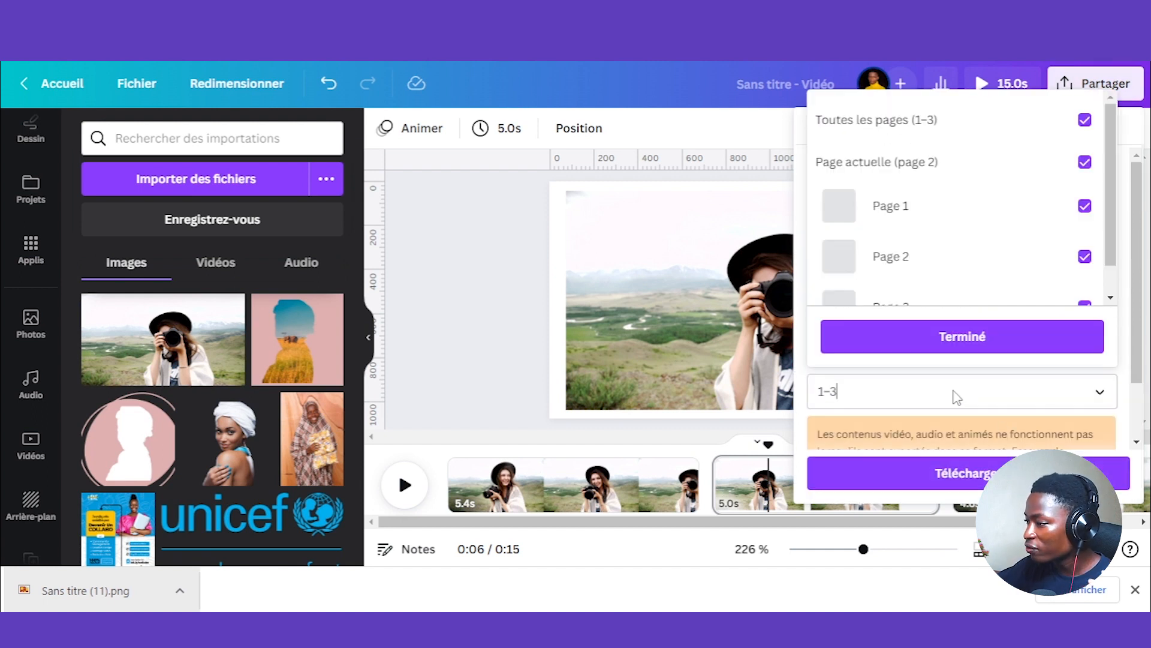
pyautogui.click(998, 117)
pyautogui.click(936, 256)
pyautogui.click(966, 339)
pyautogui.click(978, 342)
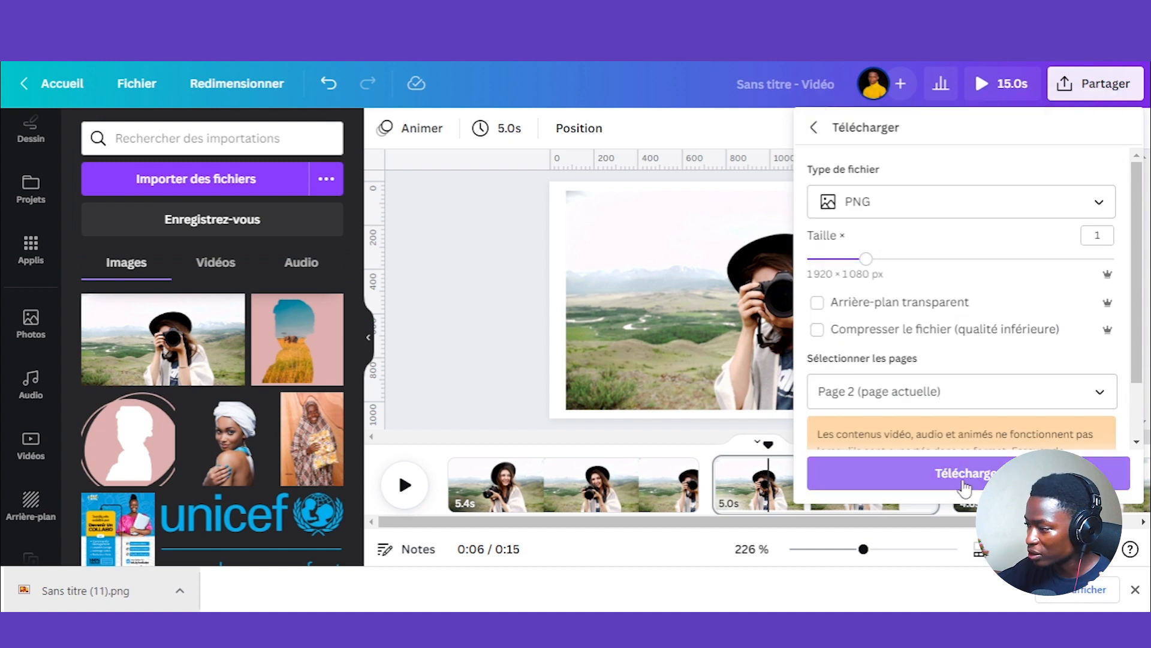
pyautogui.click(964, 487)
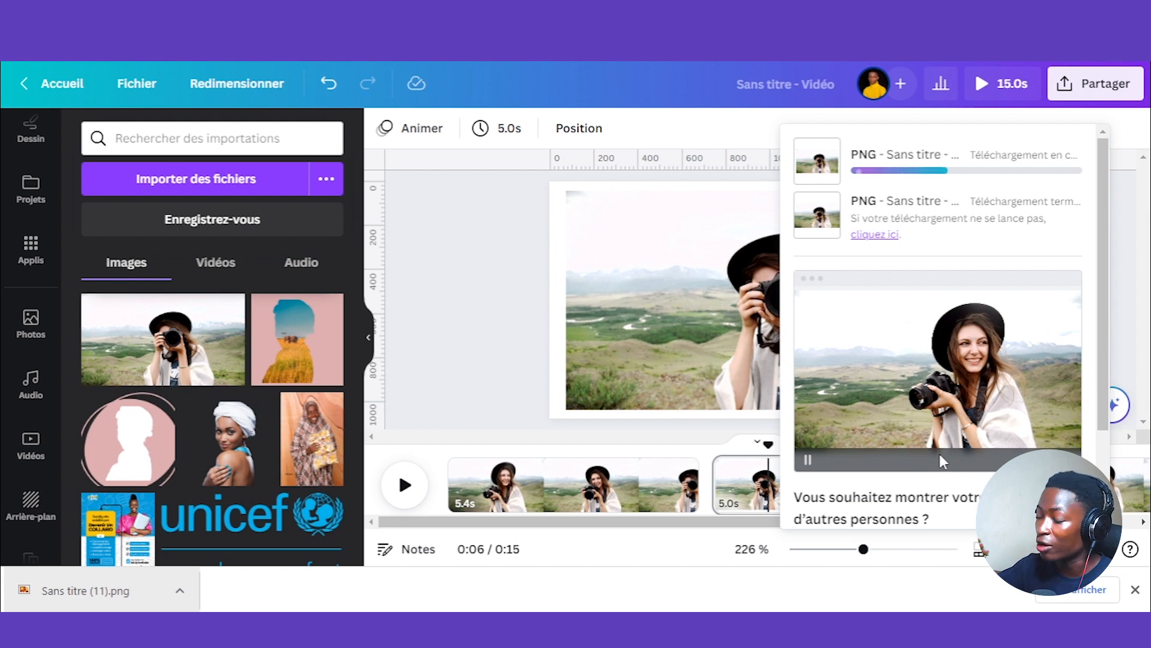
# Replace the middle page's photo with the uploaded white-bordered version and set the plain photo as the page background
pyautogui.click(731, 481)
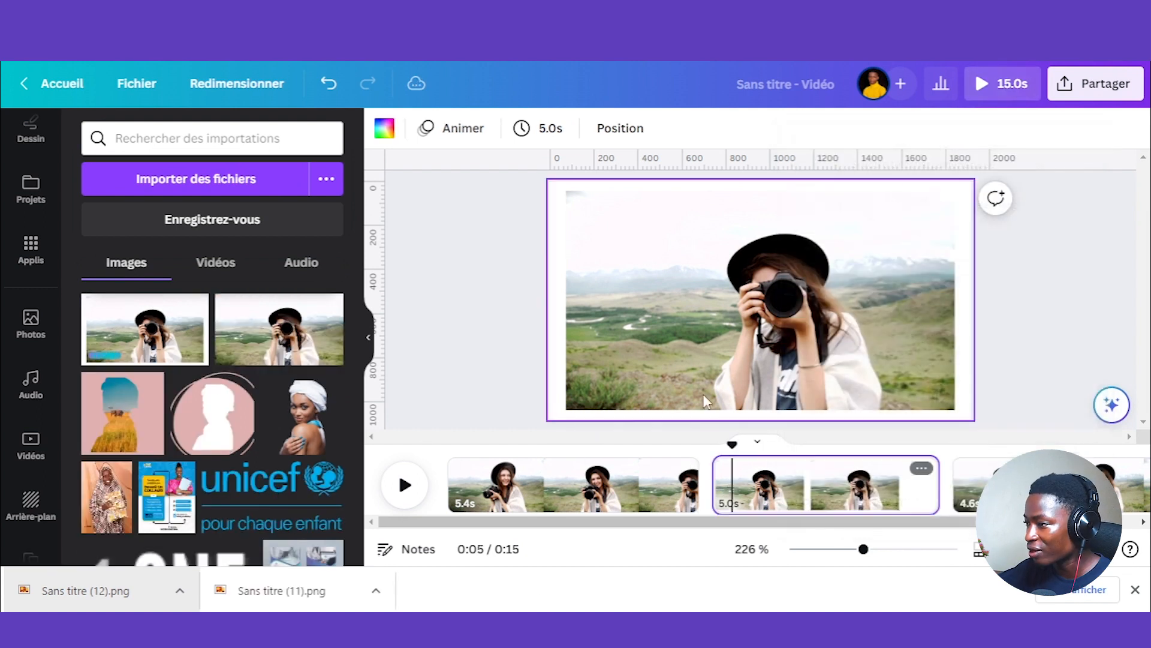
pyautogui.click(674, 307)
pyautogui.click(759, 234)
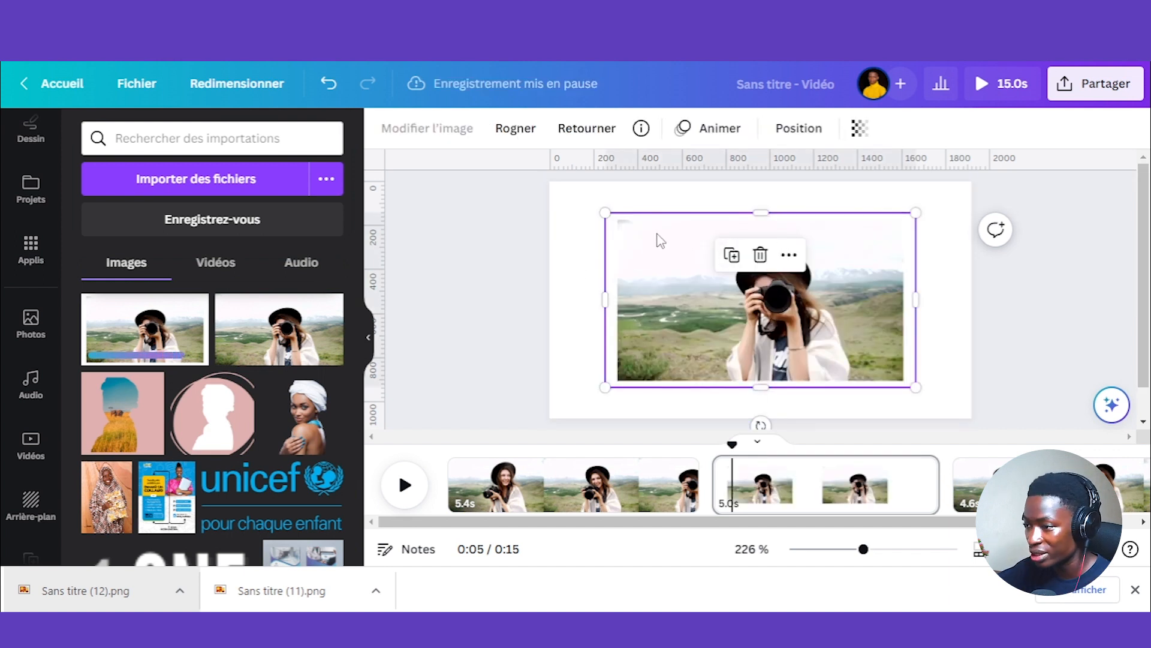
pyautogui.moveTo(249, 345); pyautogui.dragTo(600, 354)
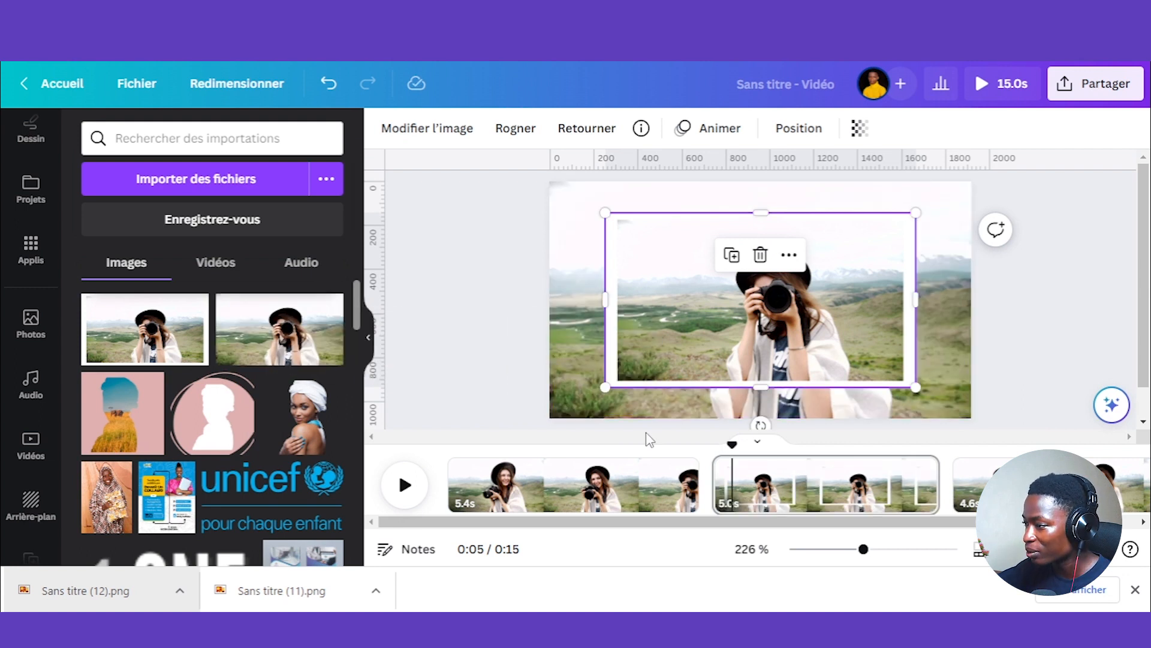
# Blur the middle page's background photo with the Flou adjustment, leaving the white-framed photo in front sharp
pyautogui.click(845, 417)
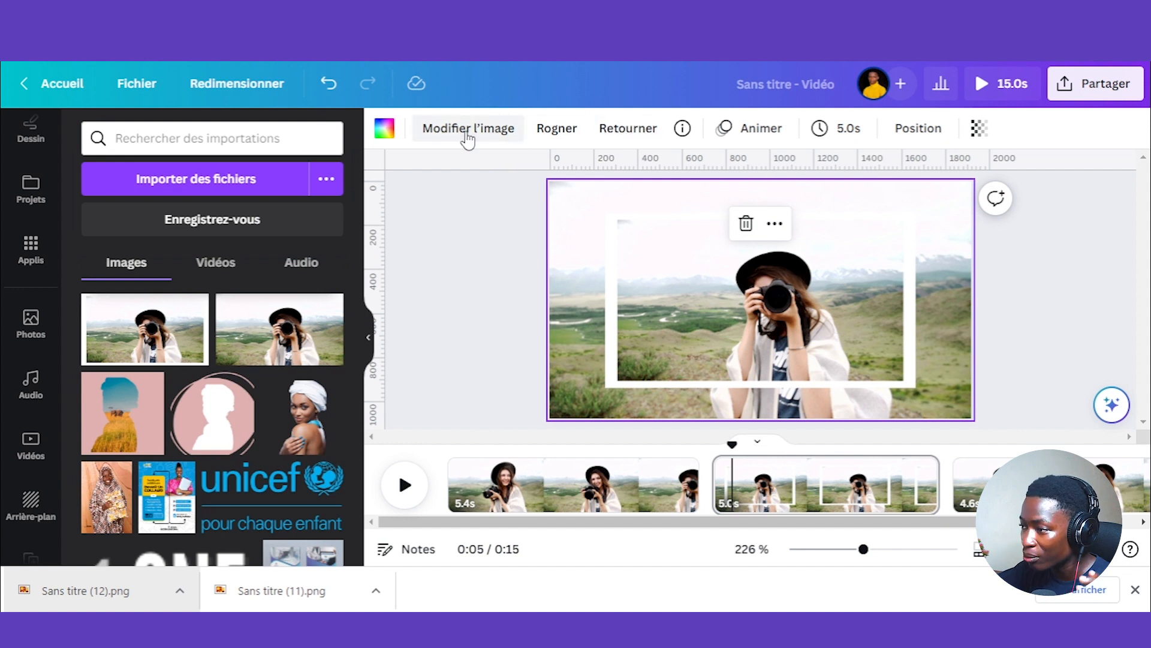
pyautogui.click(468, 139)
pyautogui.scroll(-5, 326, 333)
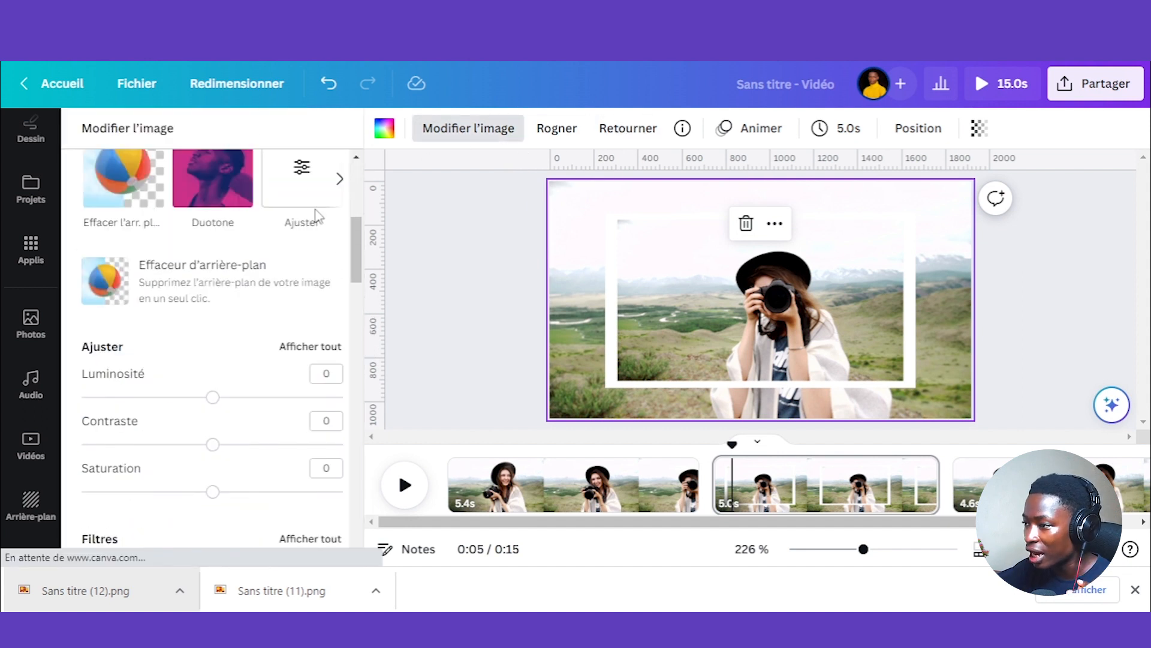
pyautogui.click(300, 171)
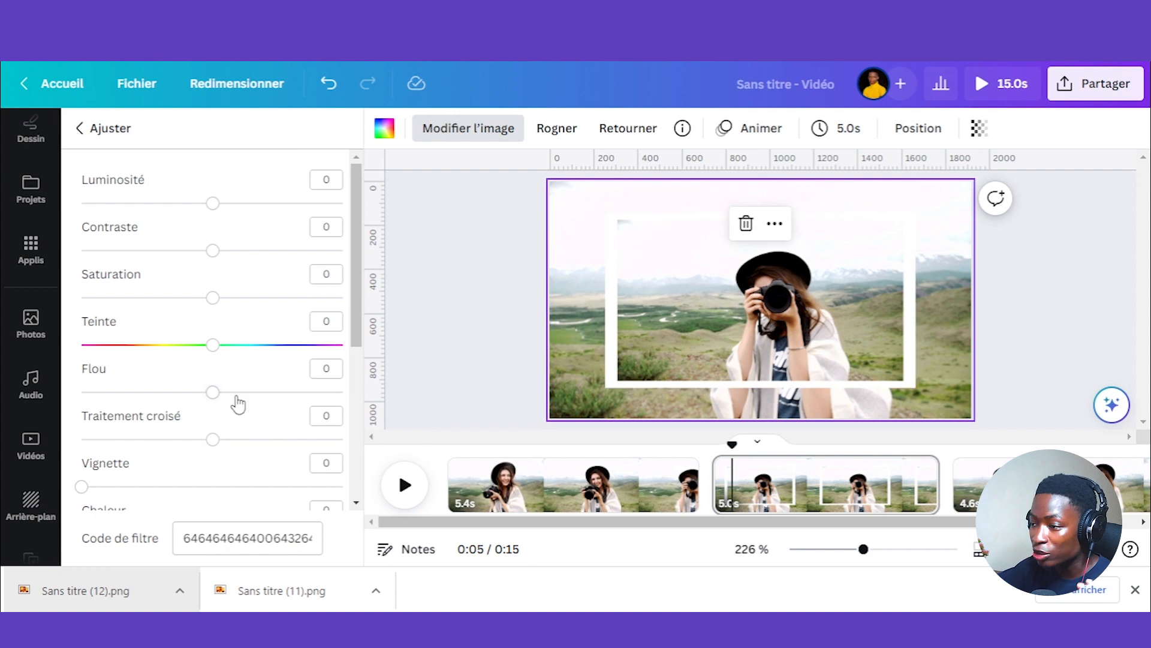
pyautogui.moveTo(214, 393); pyautogui.dragTo(252, 401)
# Apply the Brillance shadow to the white-framed photo on the middle page
pyautogui.click(819, 351)
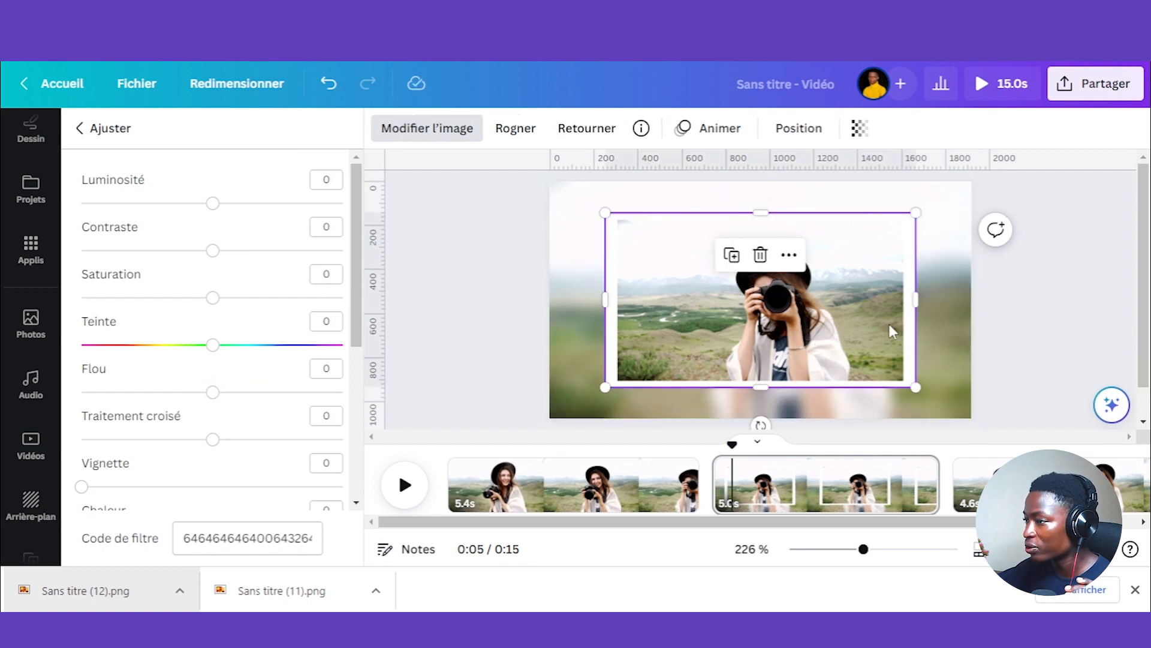
pyautogui.click(104, 132)
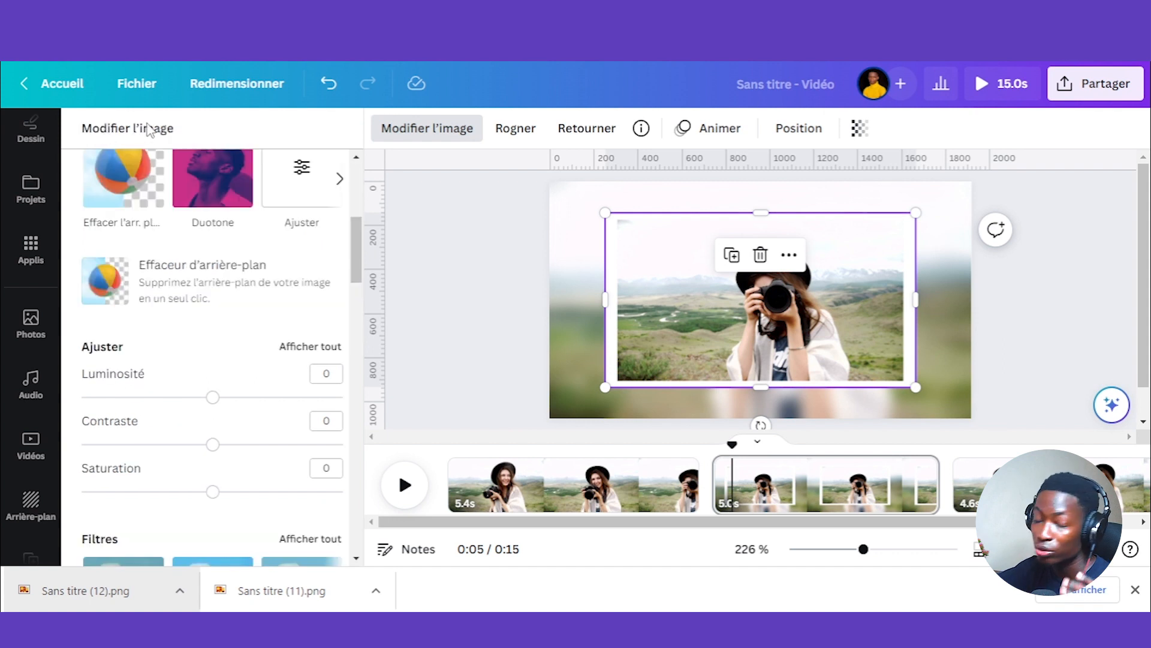
pyautogui.scroll(3, 232, 342)
pyautogui.scroll(-3, 216, 444)
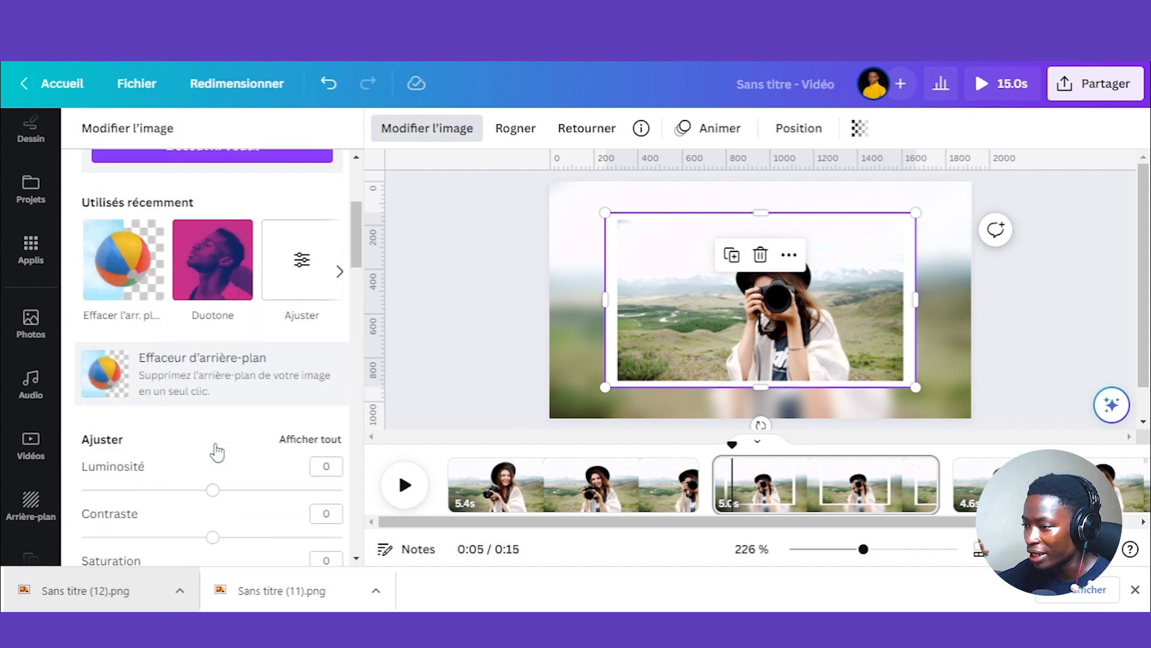
pyautogui.scroll(-10, 215, 450)
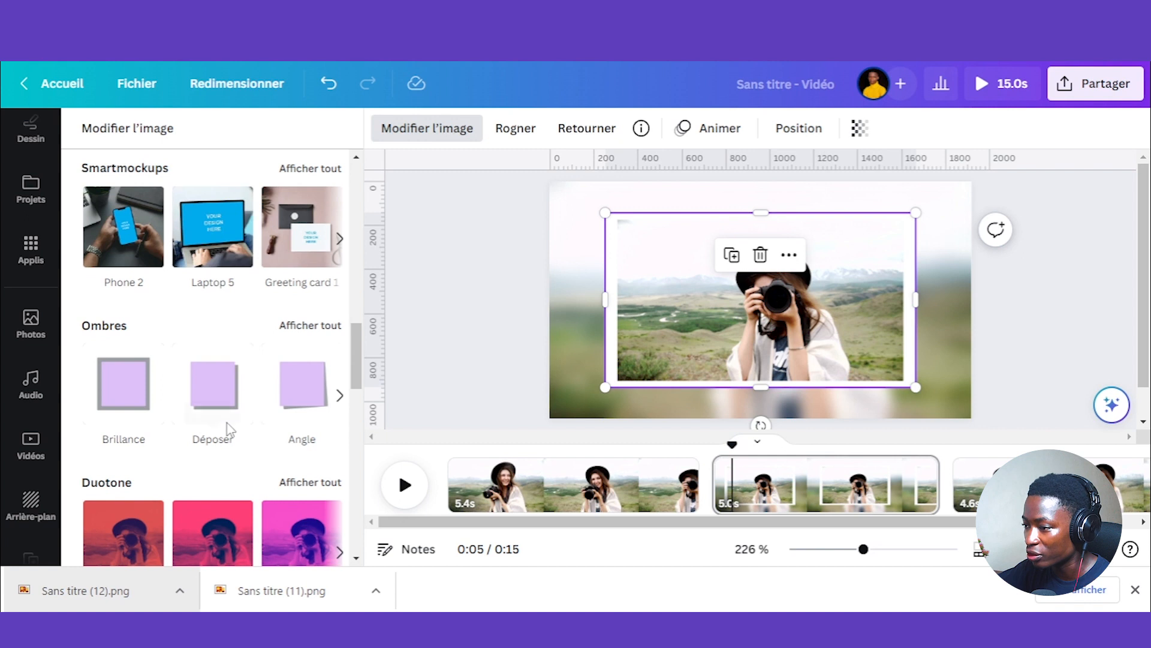
pyautogui.click(147, 378)
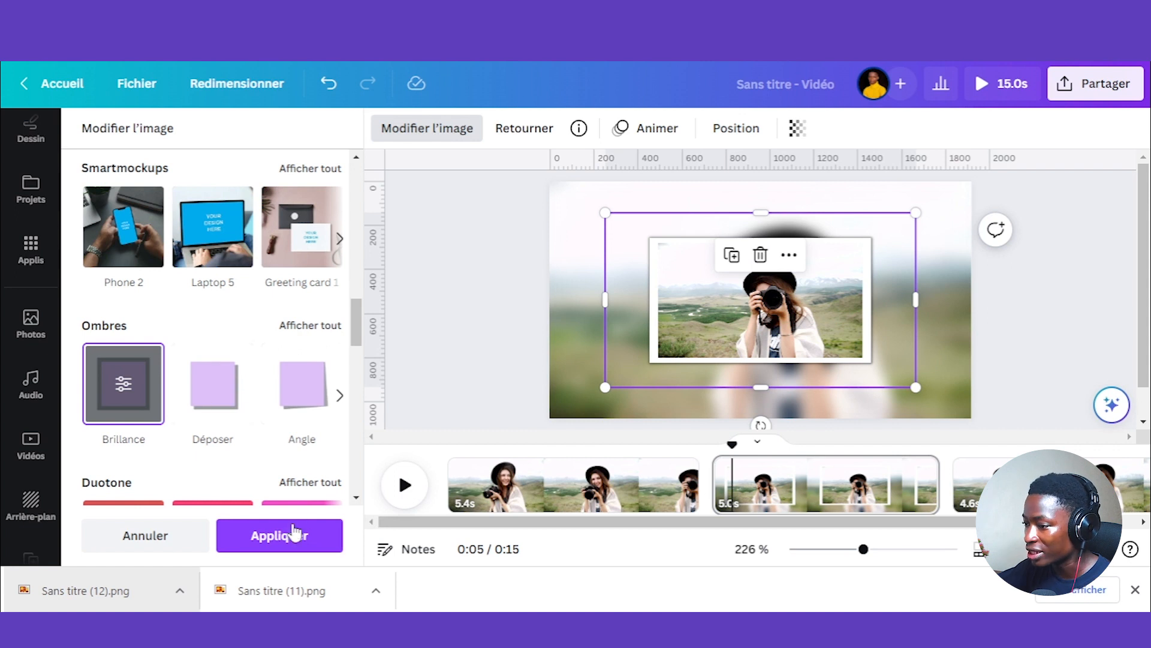
pyautogui.click(295, 539)
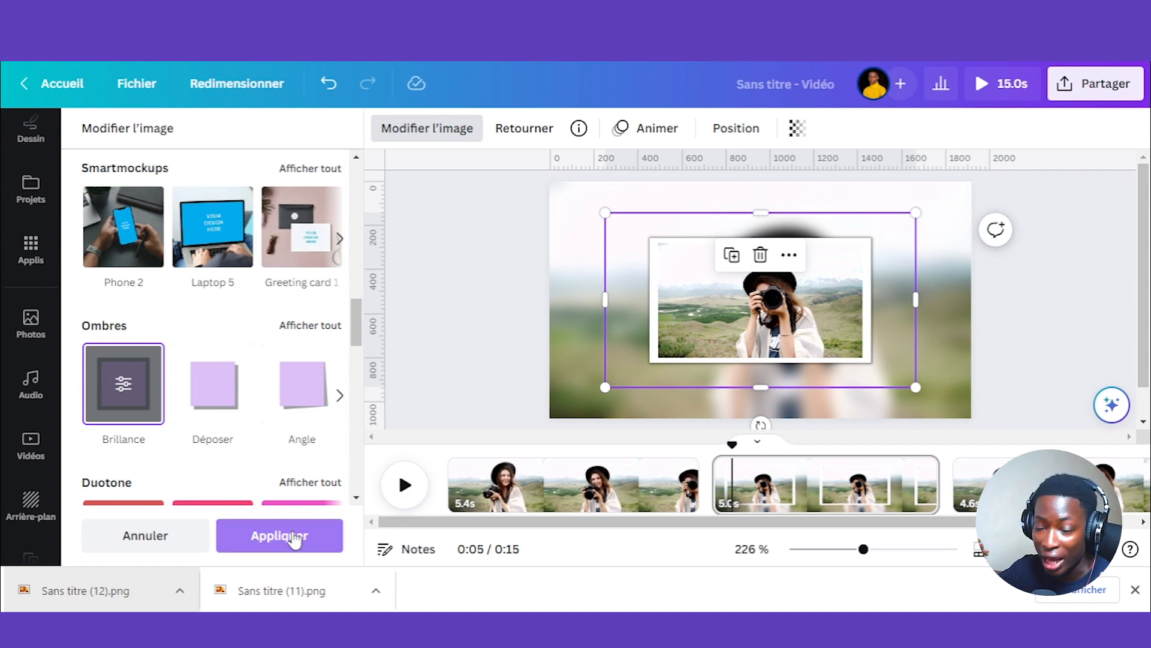
# Enlarge the framed photo to restore its size on the page and rotate it 5° clockwise
pyautogui.moveTo(646, 366); pyautogui.dragTo(611, 386)
pyautogui.moveTo(874, 239); pyautogui.dragTo(920, 222)
pyautogui.moveTo(758, 424); pyautogui.dragTo(749, 425)
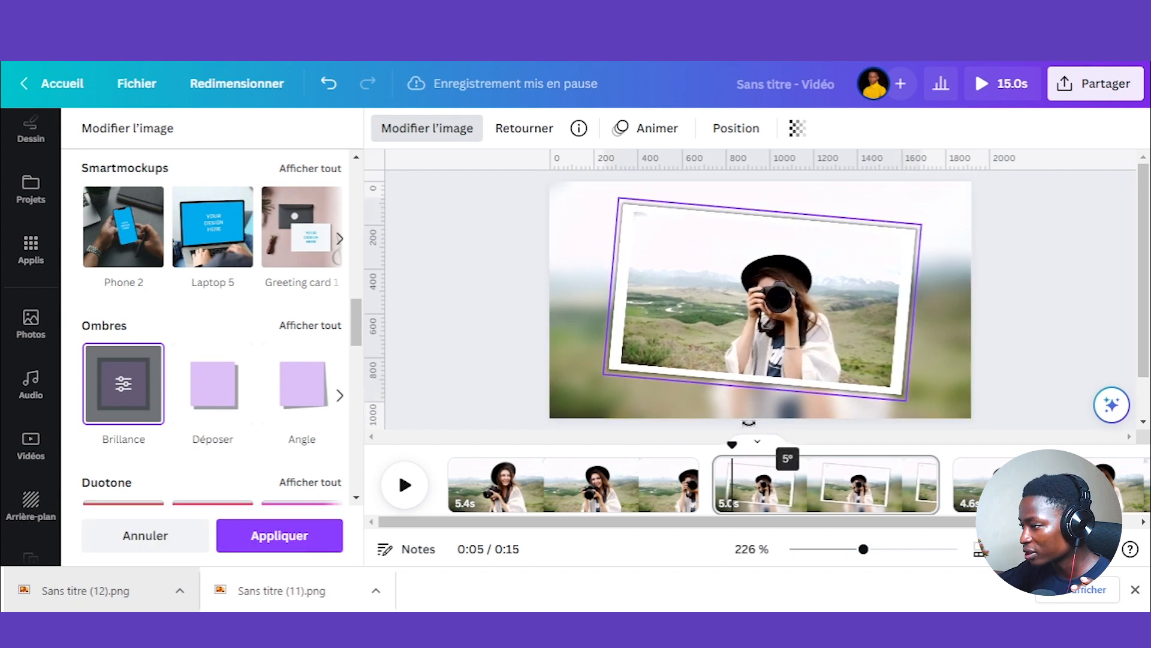
pyautogui.click(1002, 295)
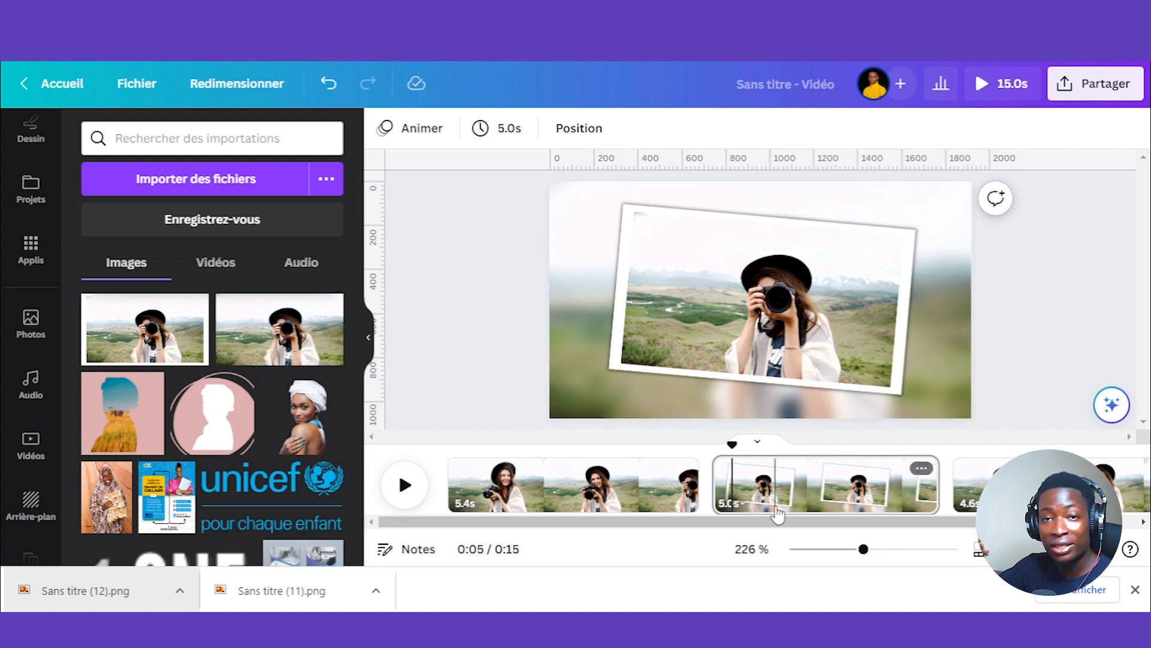
# Set the middle page's duration to 2 seconds and play the video to check the freeze-frame
pyautogui.click(497, 139)
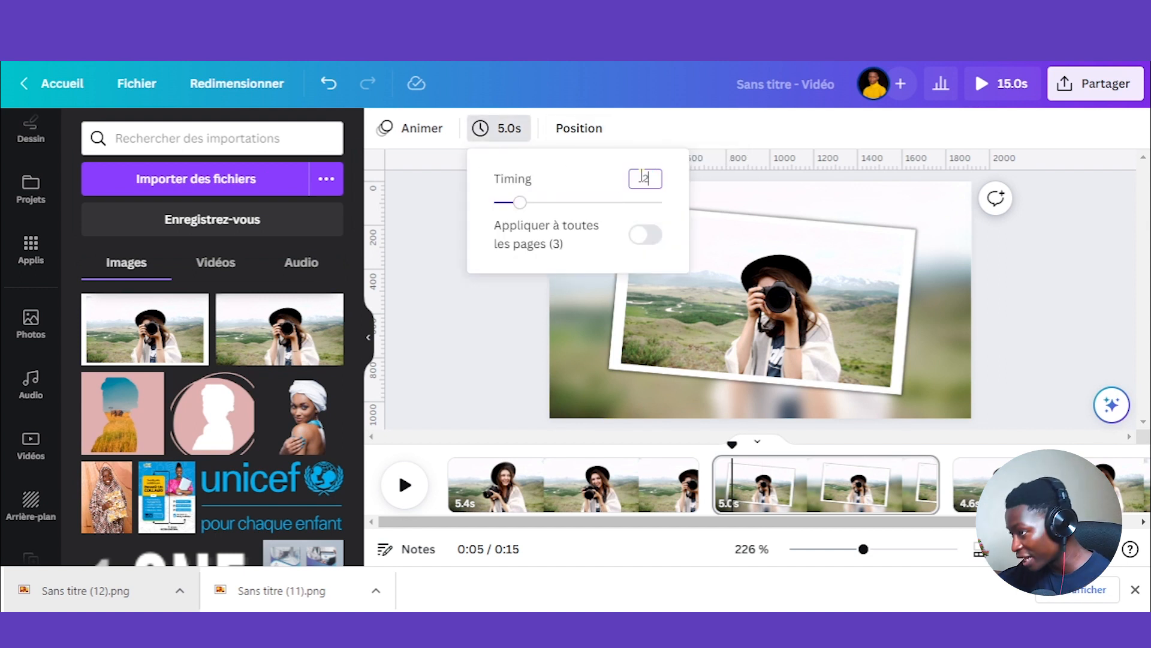
pyautogui.press('Return')
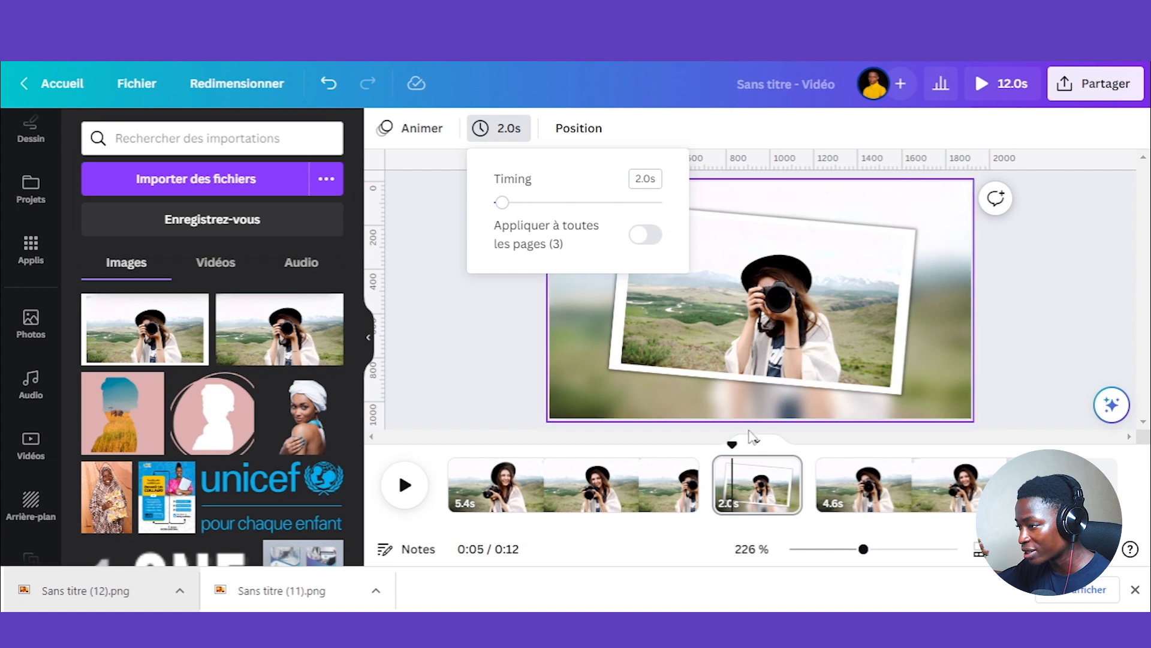
pyautogui.click(405, 501)
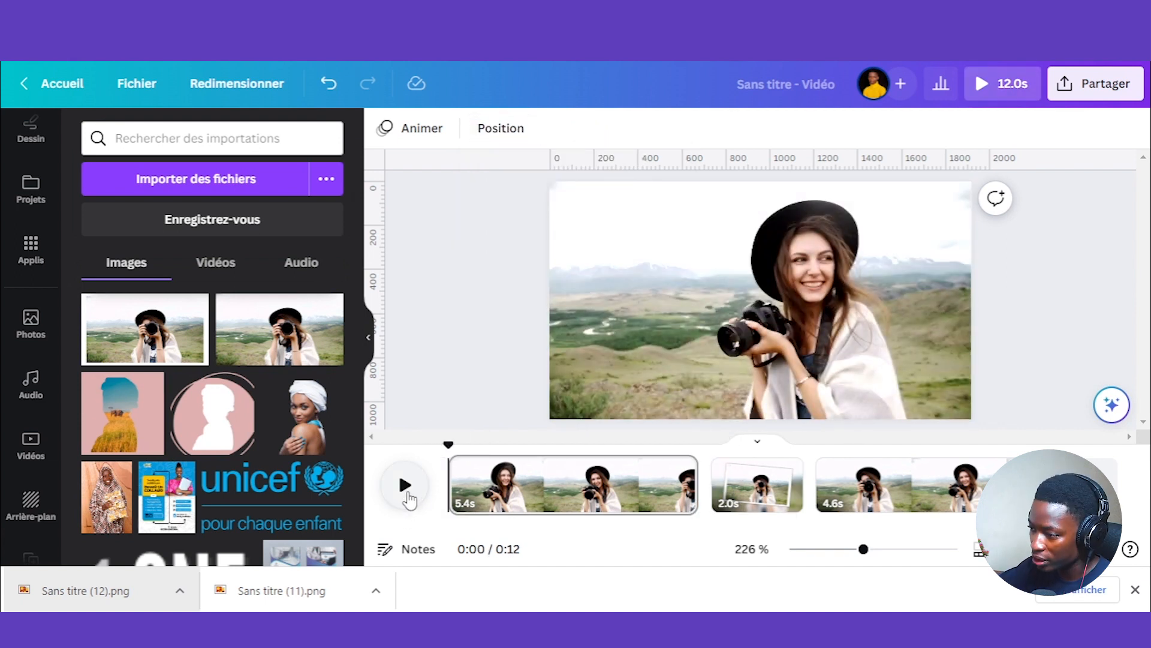
pyautogui.click(406, 496)
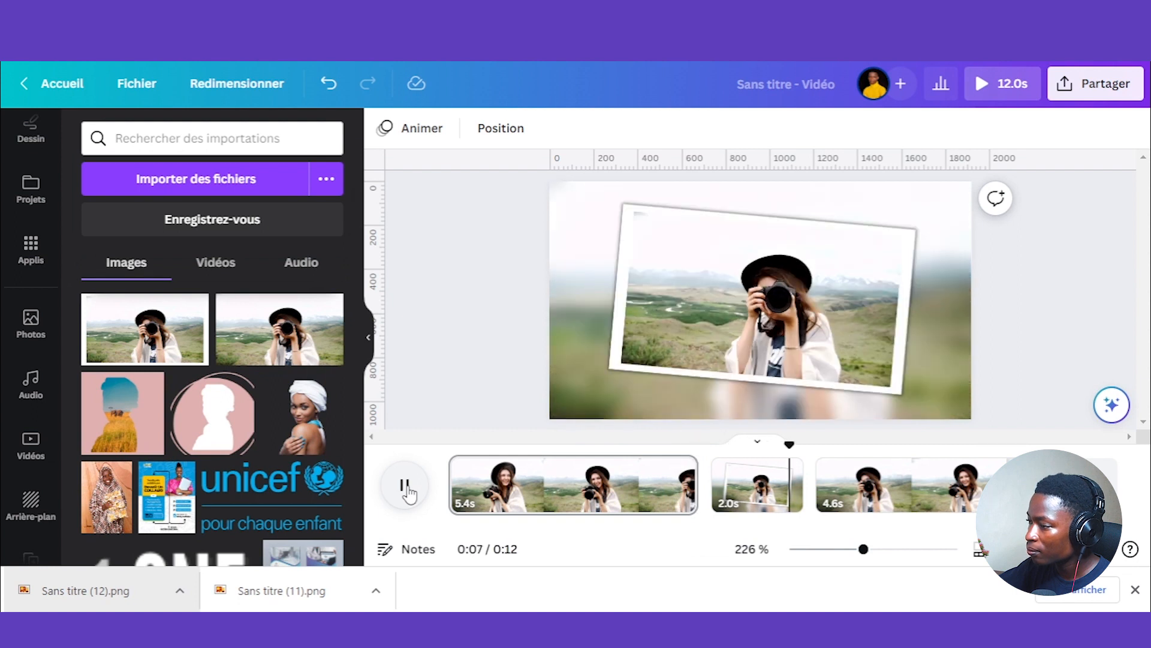
pyautogui.click(839, 483)
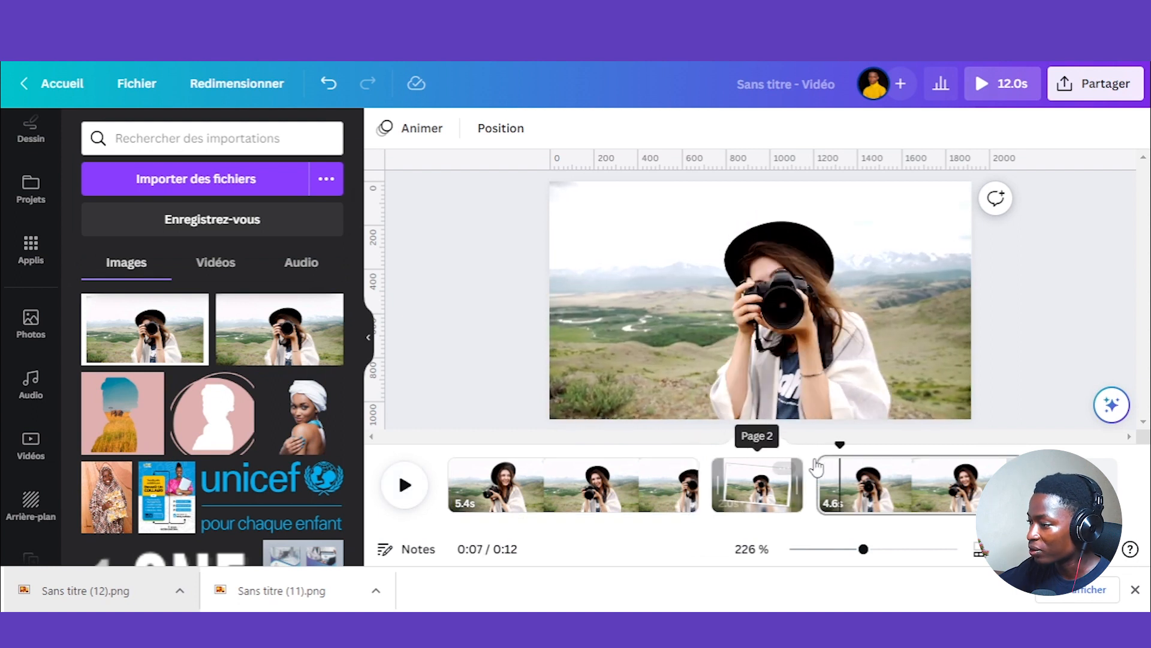
pyautogui.moveTo(840, 473); pyautogui.dragTo(713, 463)
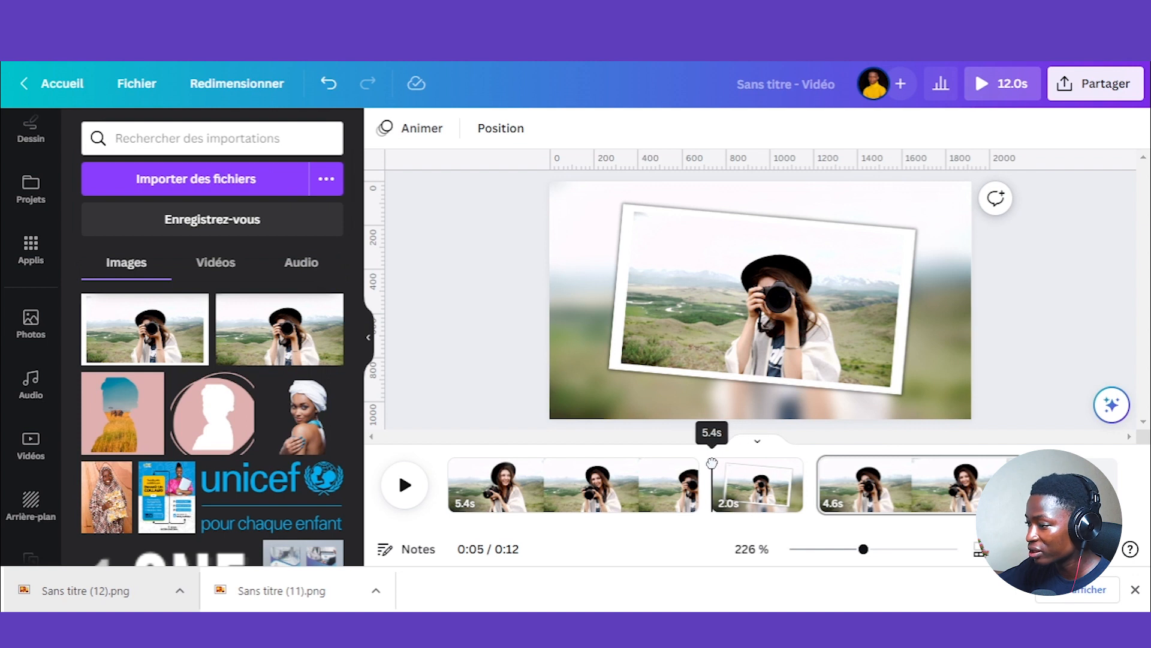
pyautogui.click(713, 465)
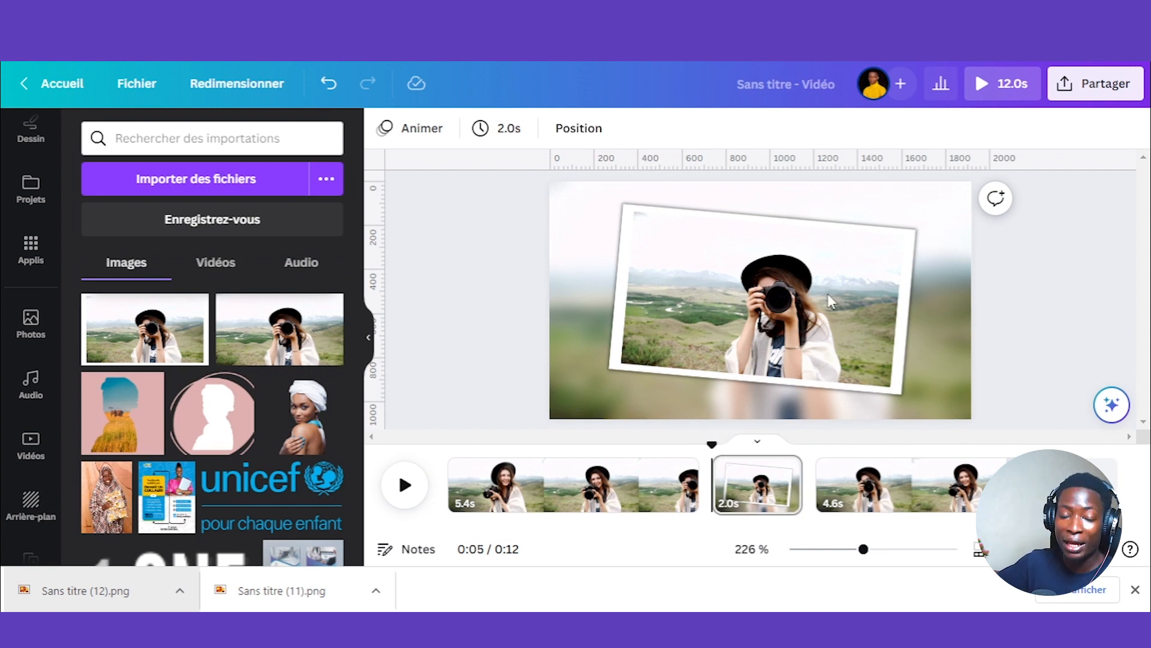
# Set the middle page's duration to 1 second
pyautogui.click(683, 252)
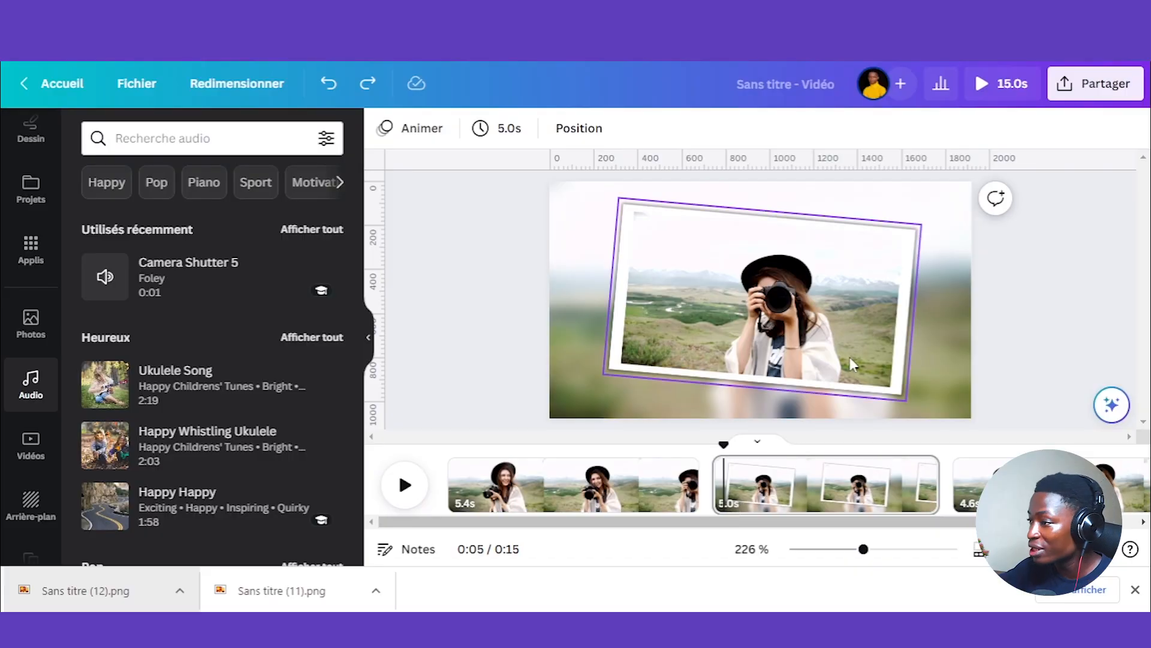
pyautogui.click(504, 128)
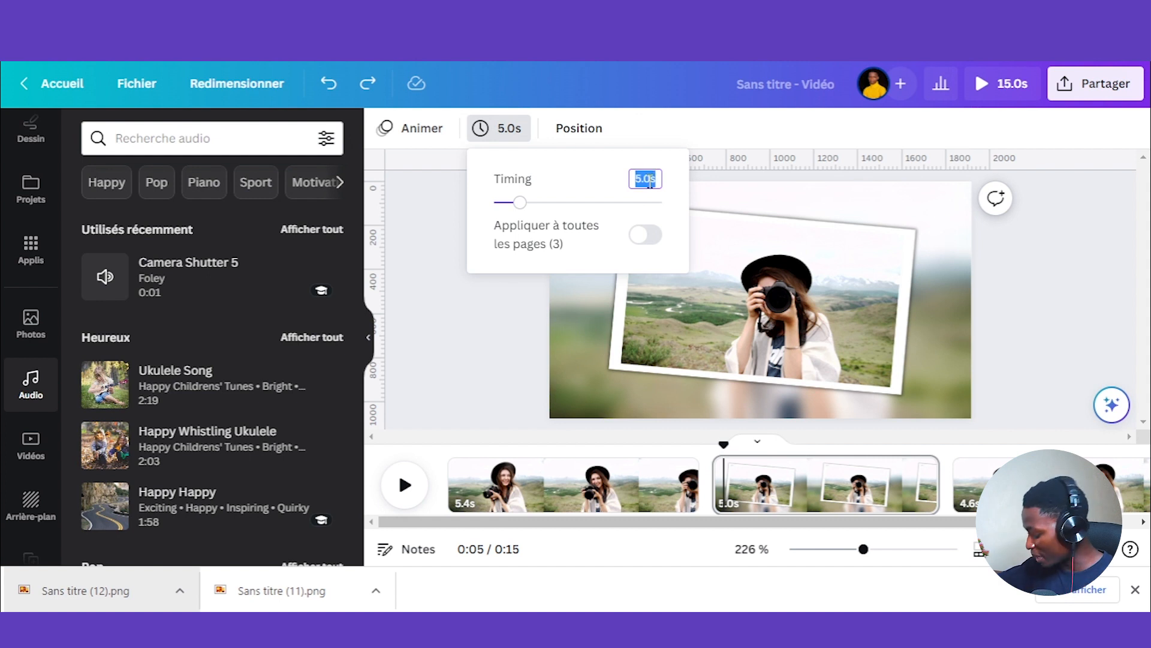
pyautogui.press('Return')
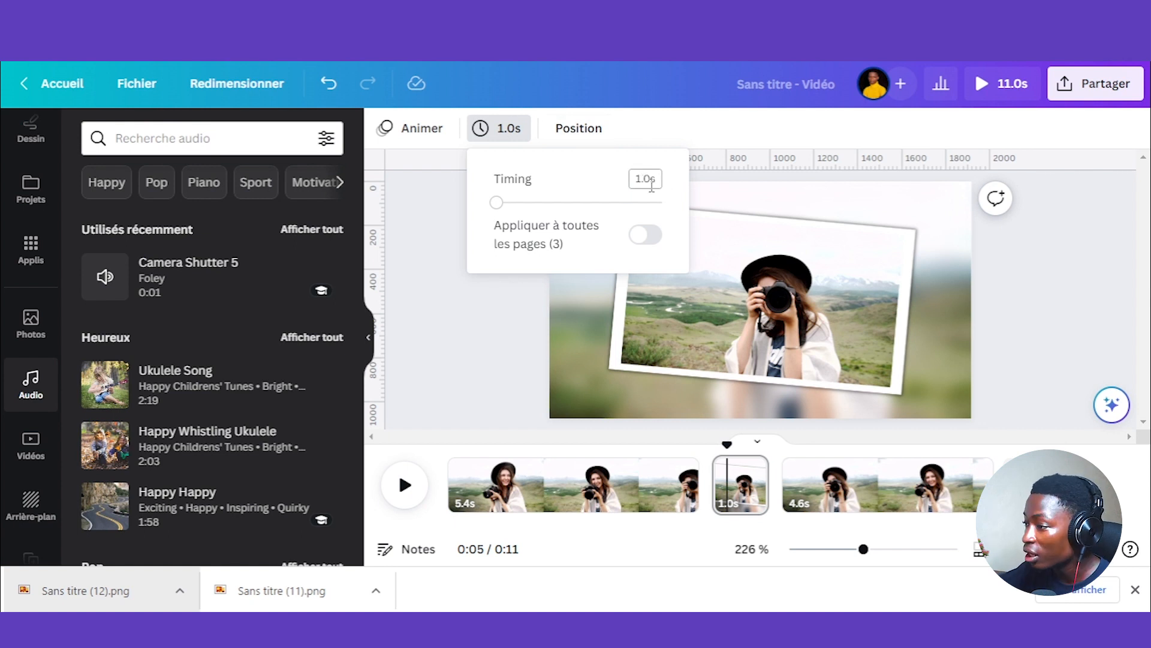
pyautogui.click(1031, 281)
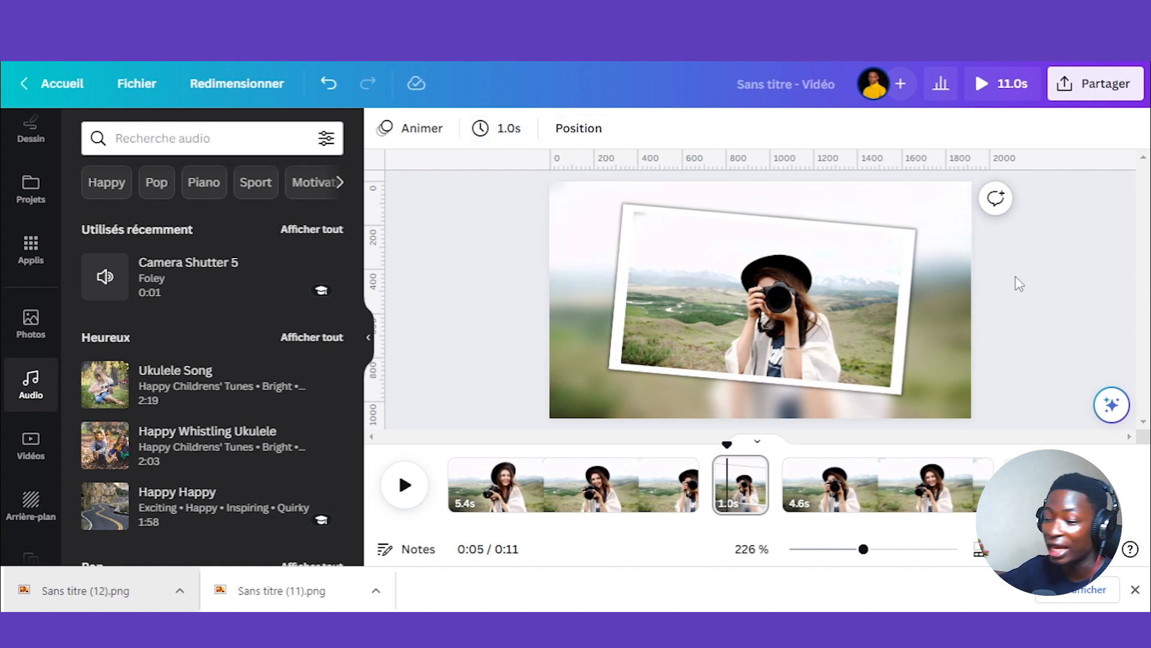
# Search the audio library for "camera" and add Camera Shutter 5 at the start of the middle page
pyautogui.moveTo(736, 443); pyautogui.dragTo(676, 443)
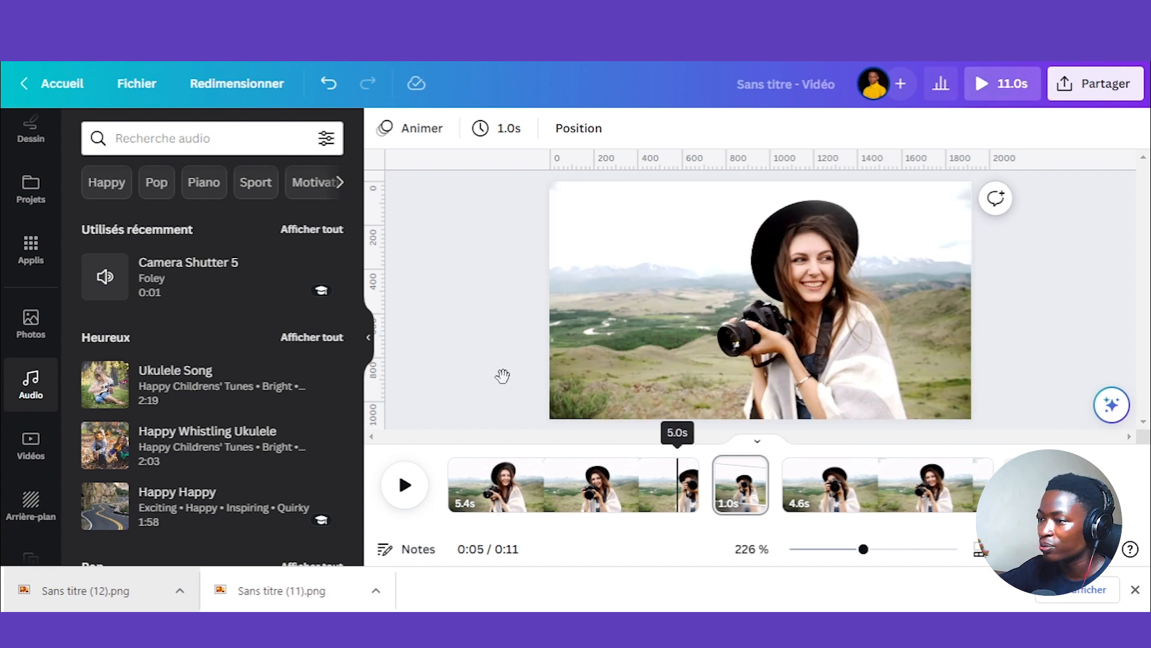
pyautogui.click(23, 385)
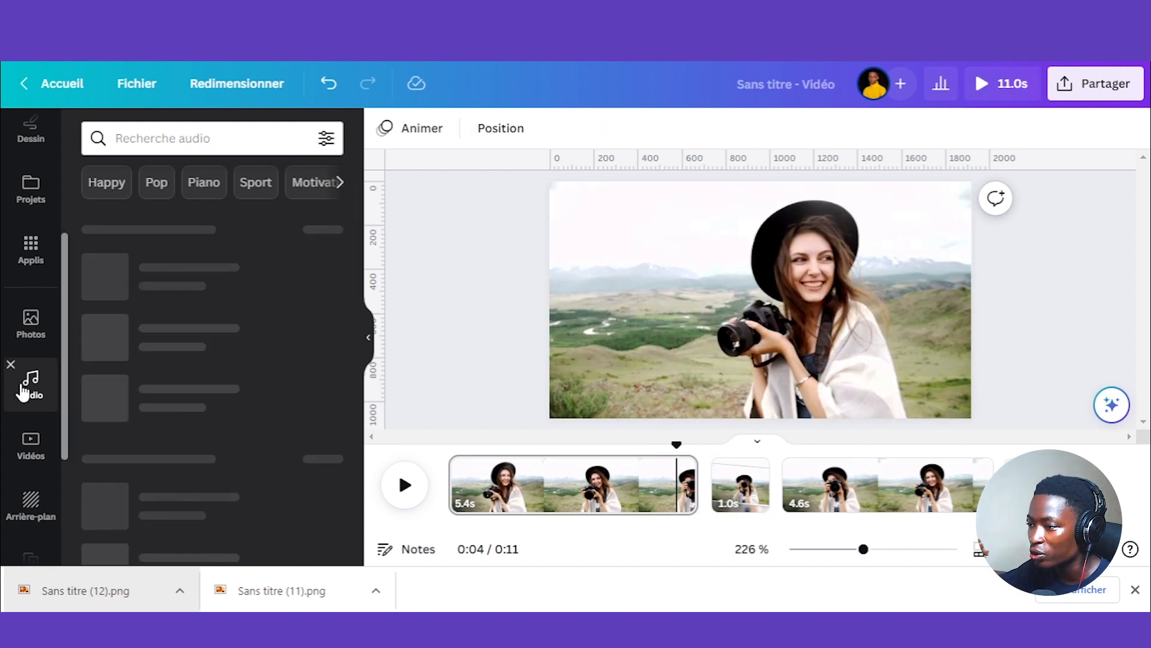
pyautogui.click(170, 139)
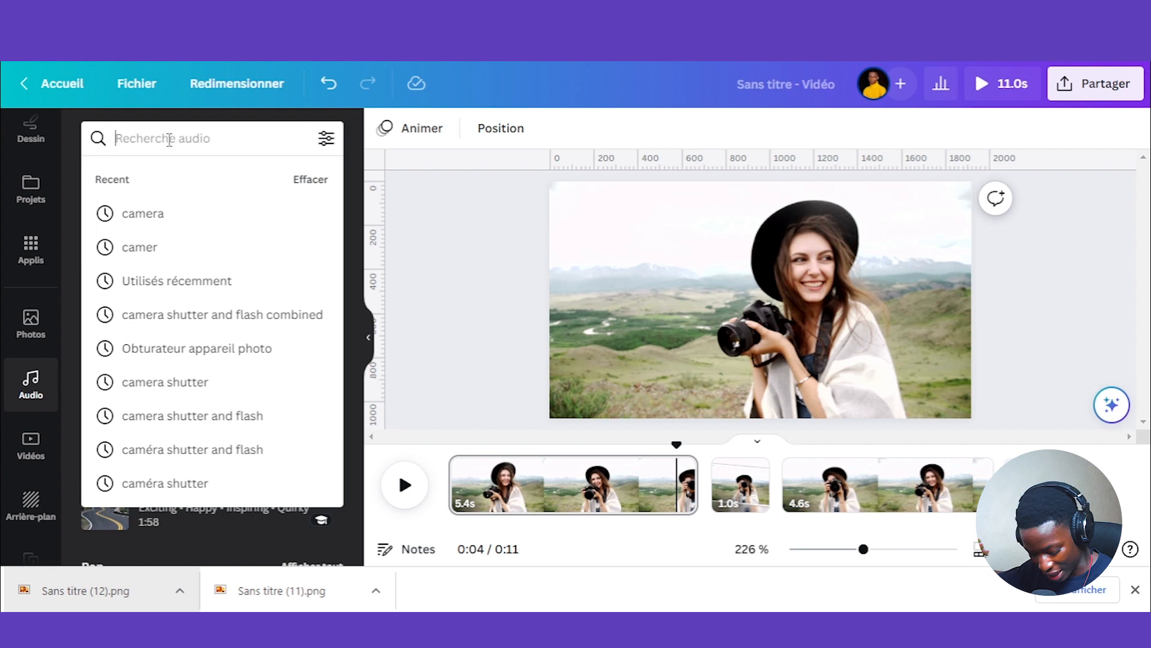
pyautogui.write('camera')
pyautogui.press('Return')
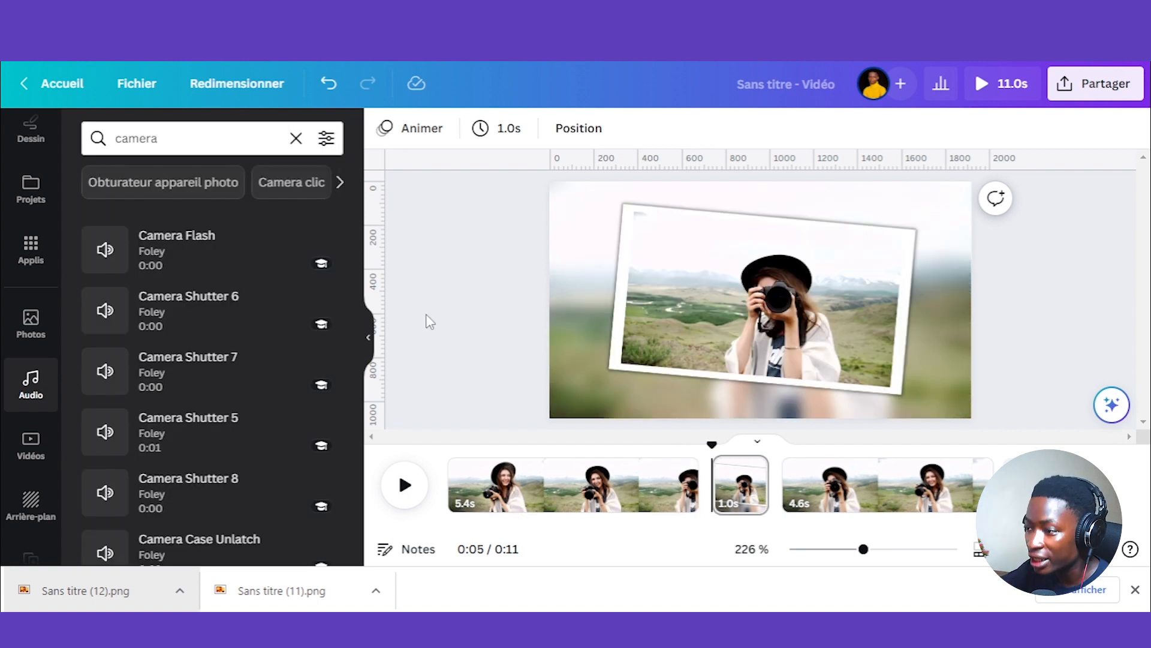
pyautogui.scroll(-3, 259, 324)
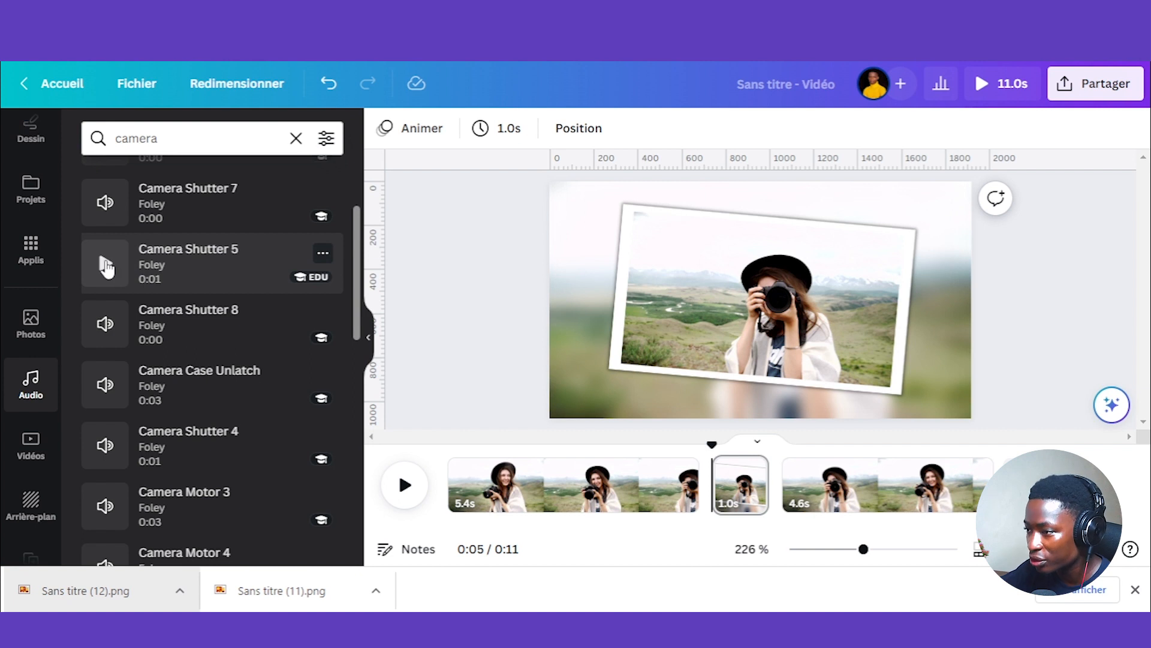
pyautogui.click(144, 273)
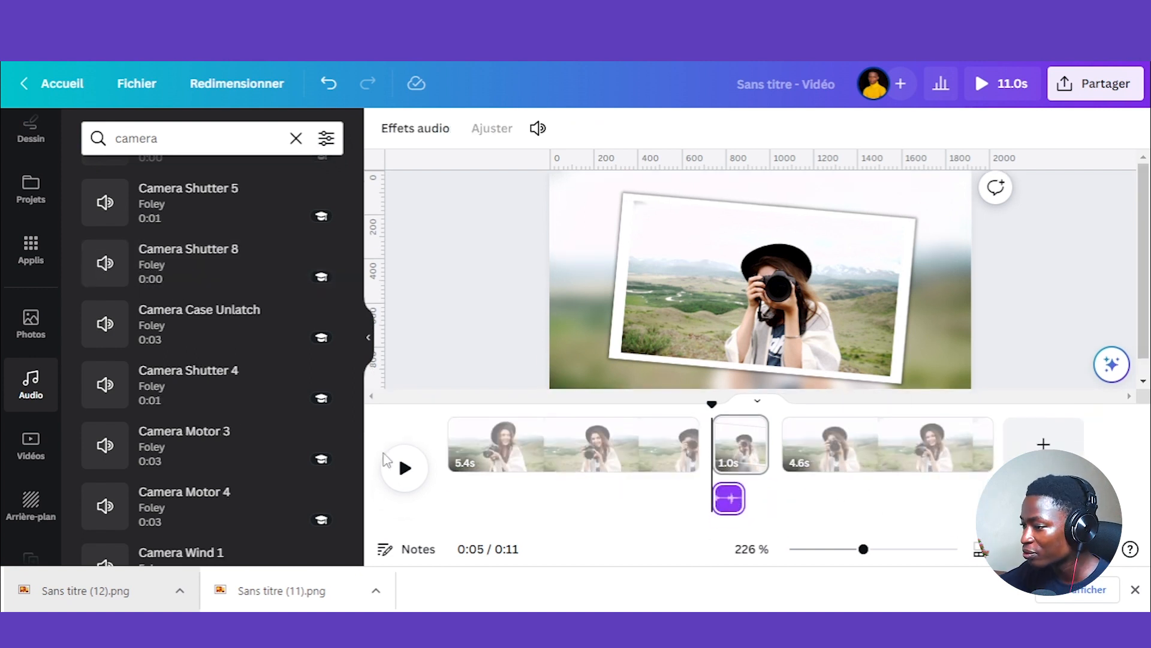
# Close the browser's downloads bar and play the video from the beginning to check the shutter sound
pyautogui.click(1135, 590)
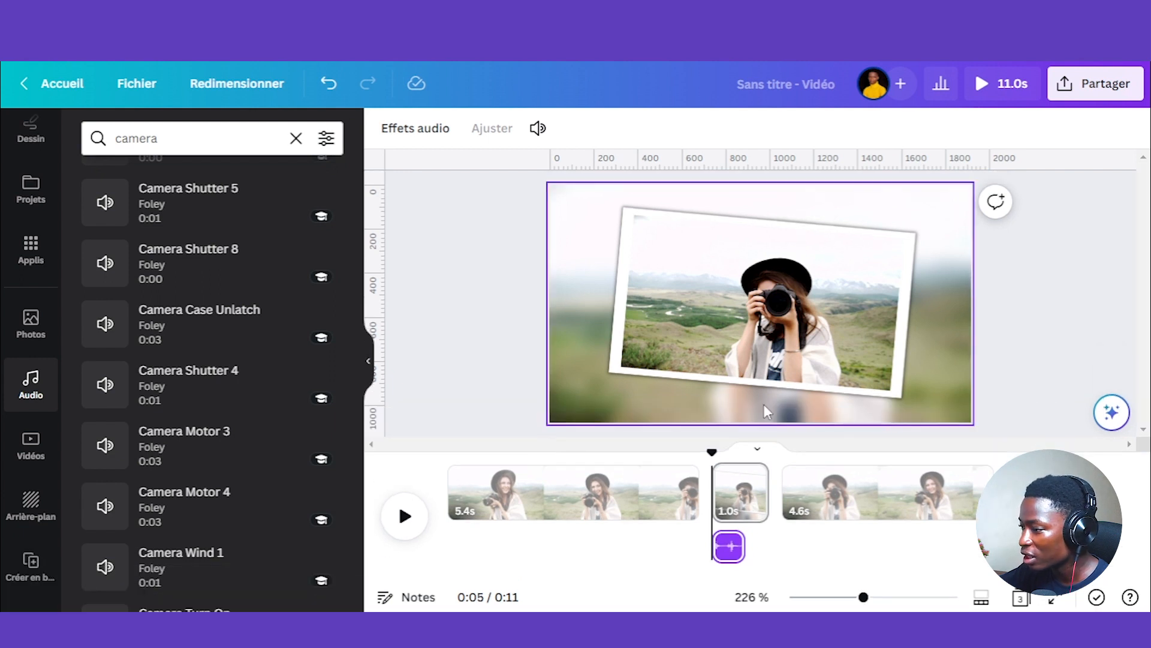
pyautogui.moveTo(711, 451); pyautogui.dragTo(423, 499)
pyautogui.click(405, 516)
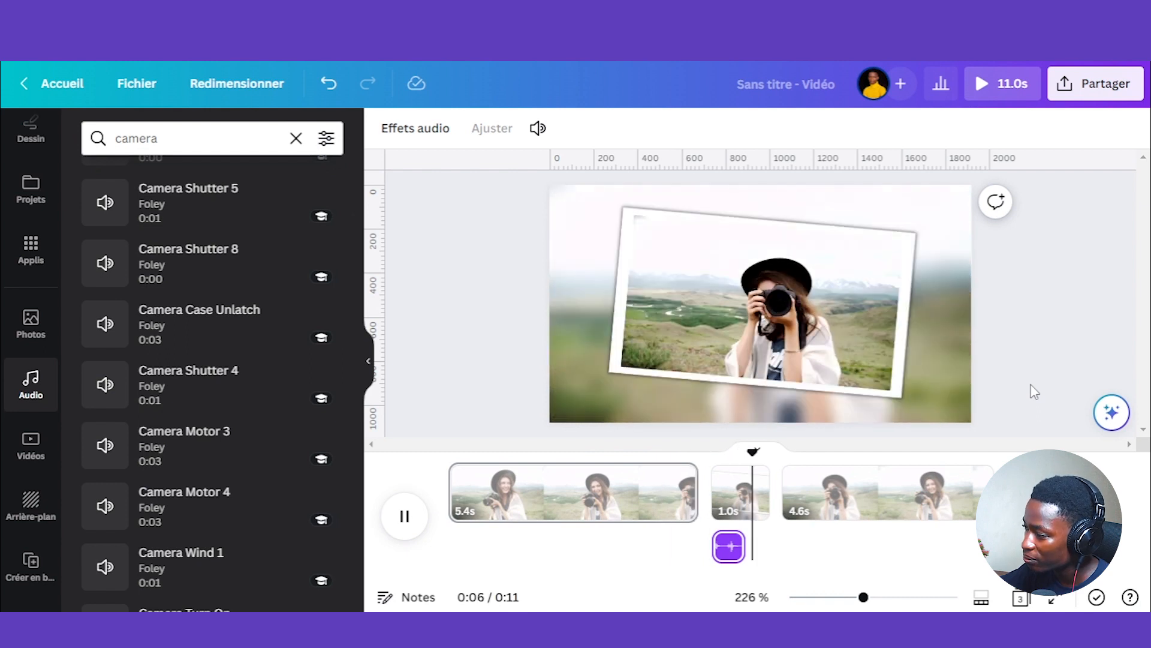
pyautogui.click(401, 519)
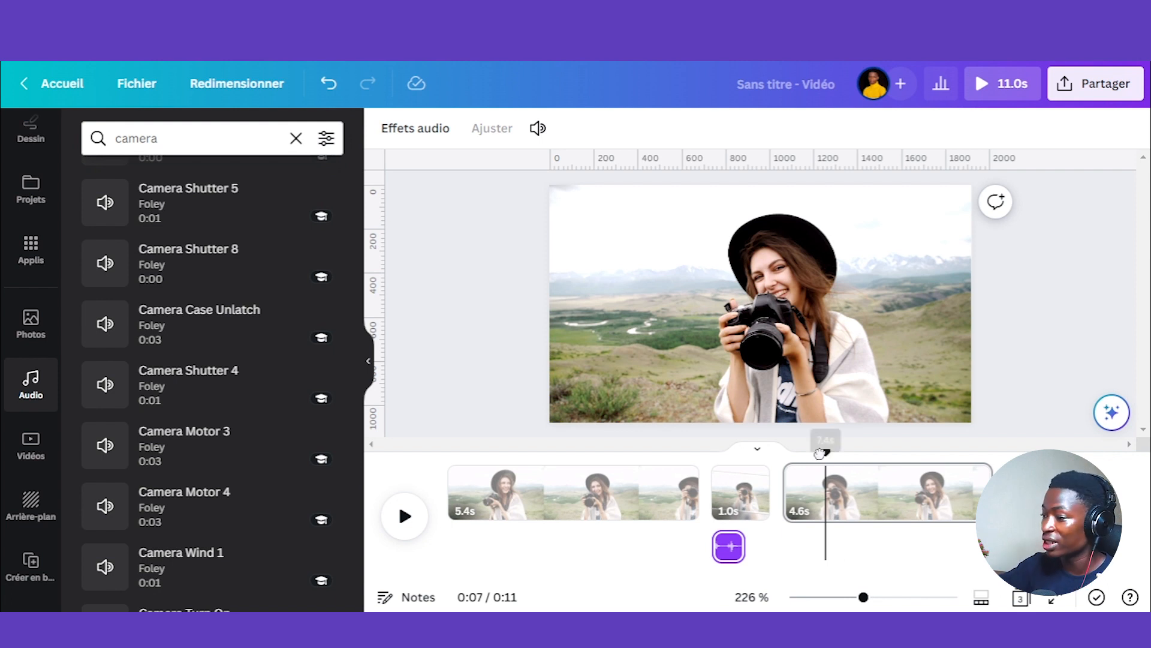
# Return the playhead to the start of the video and add the recently used track Painful Disorientation as background music
pyautogui.moveTo(821, 453); pyautogui.dragTo(449, 453)
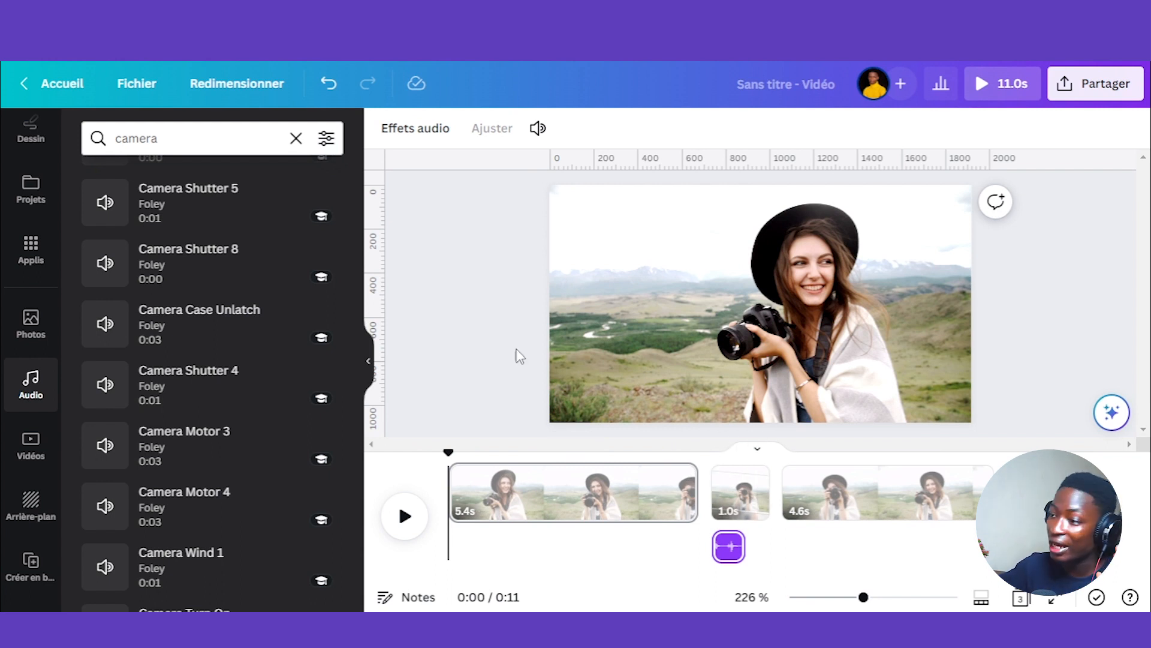
pyautogui.scroll(4, 216, 239)
pyautogui.click(288, 141)
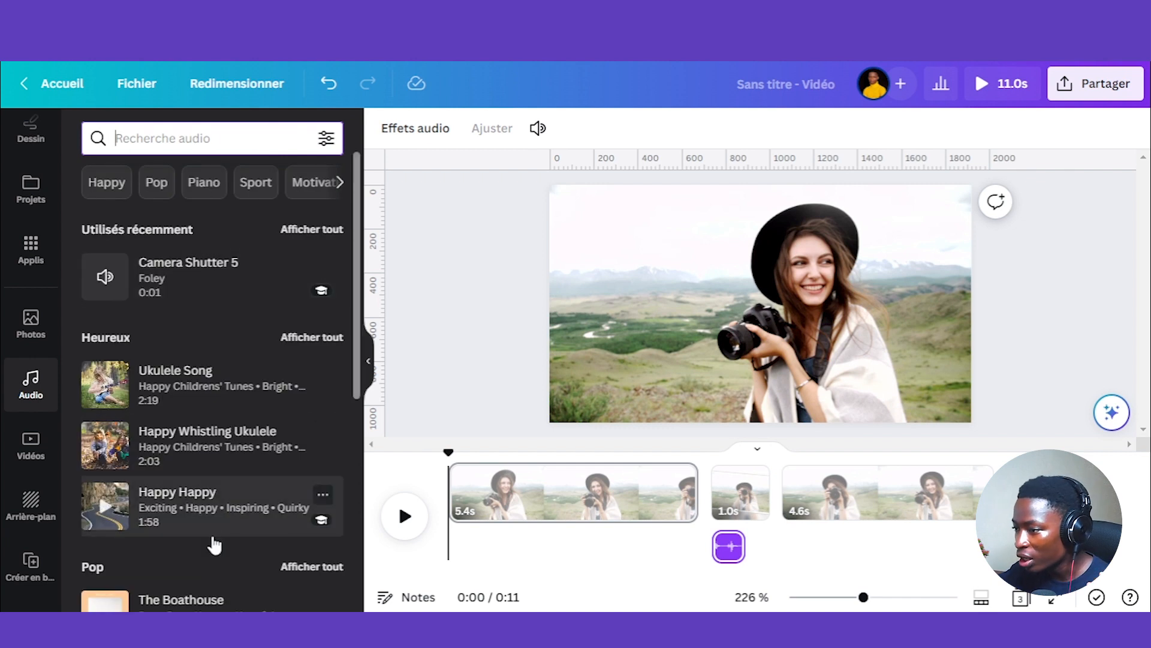
pyautogui.click(303, 234)
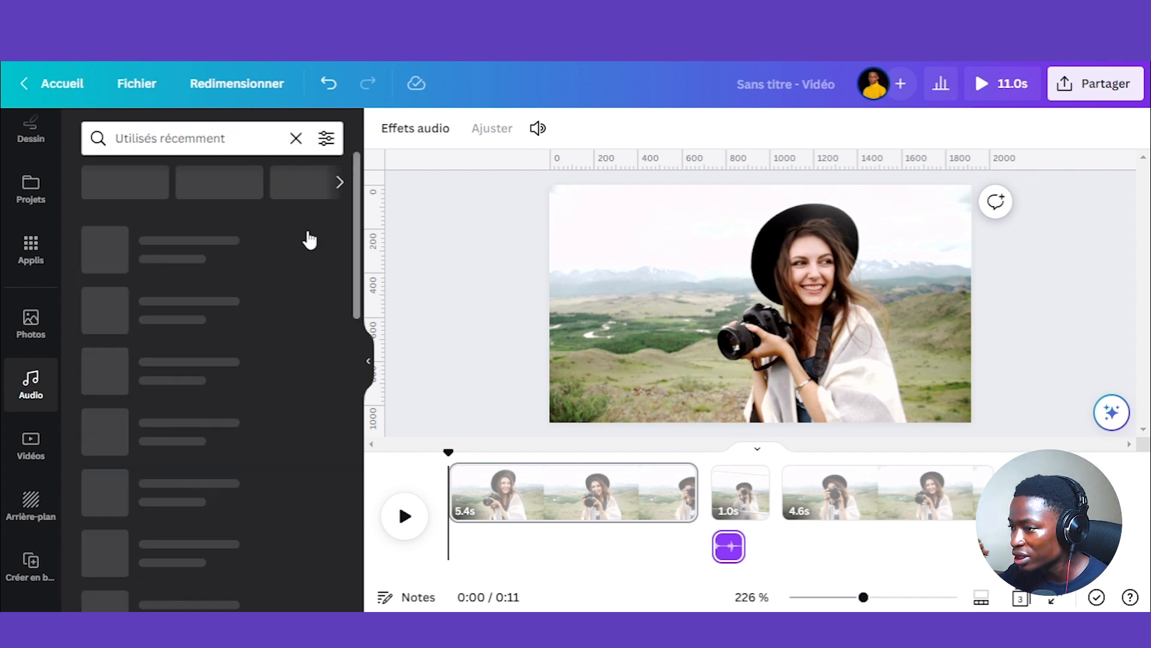
pyautogui.scroll(-2, 308, 463)
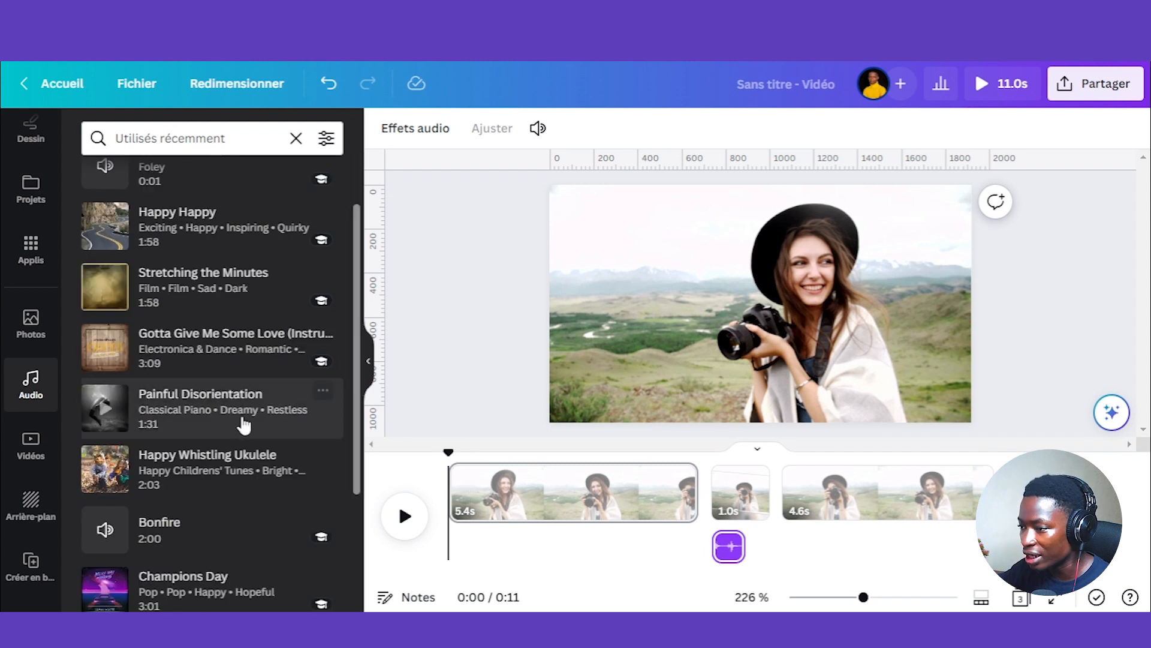
pyautogui.click(202, 410)
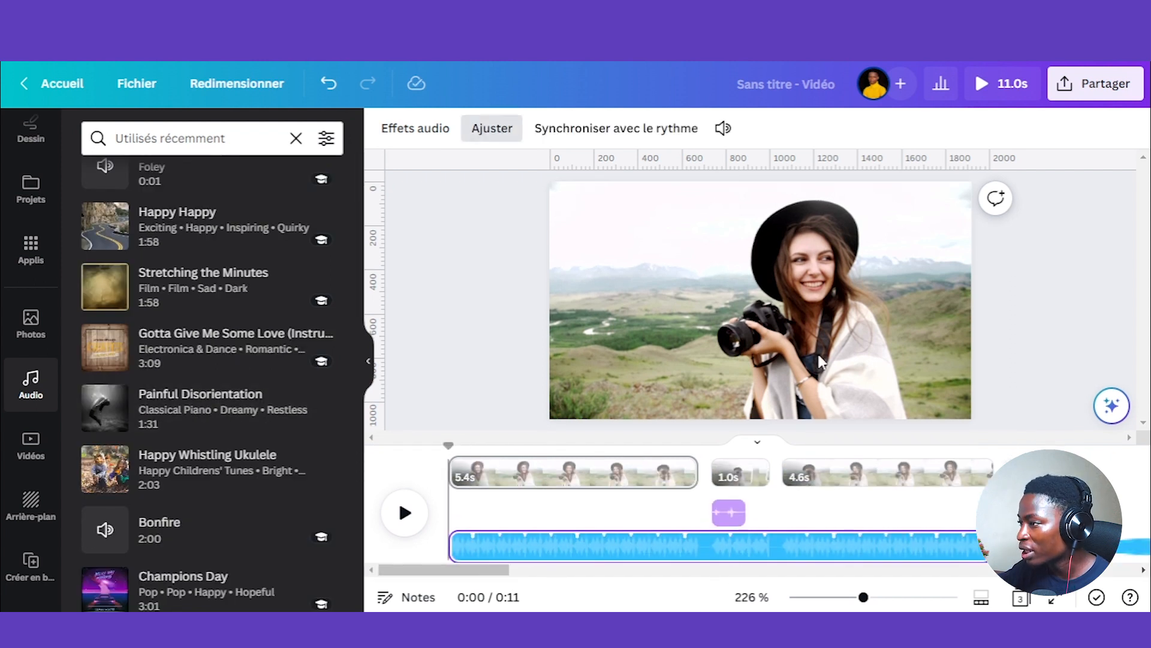
# Lower the background music's volume to 20 and play the video from the beginning to check the sound mix
pyautogui.click(723, 128)
pyautogui.doubleClick(677, 175)
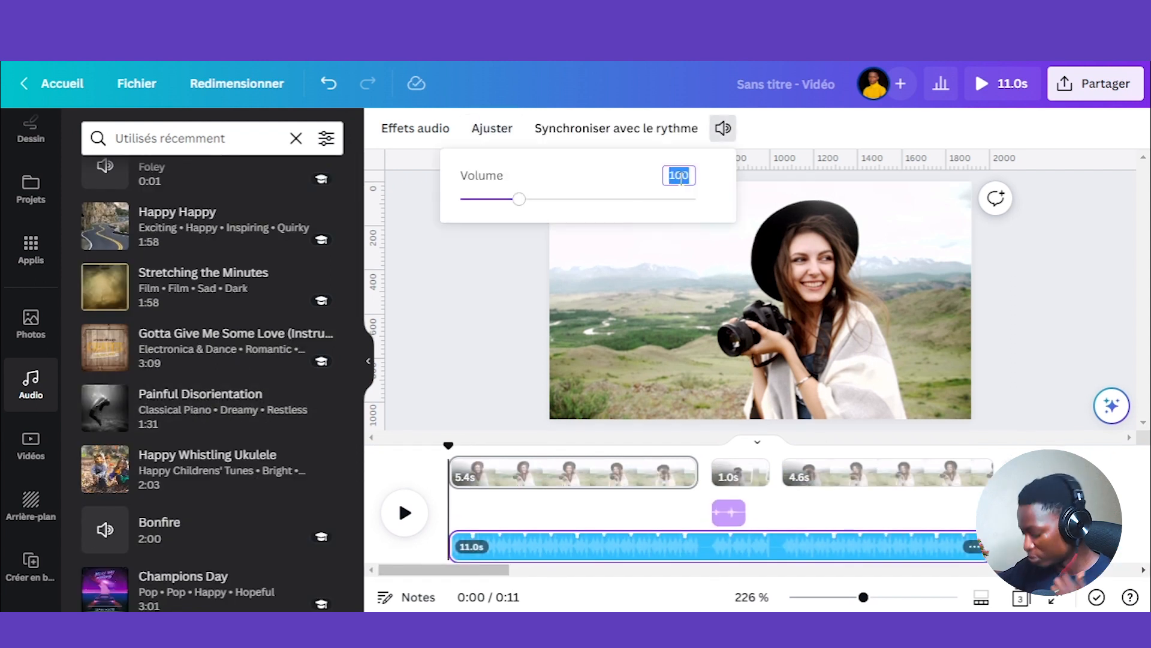
pyautogui.write('20')
pyautogui.click(445, 347)
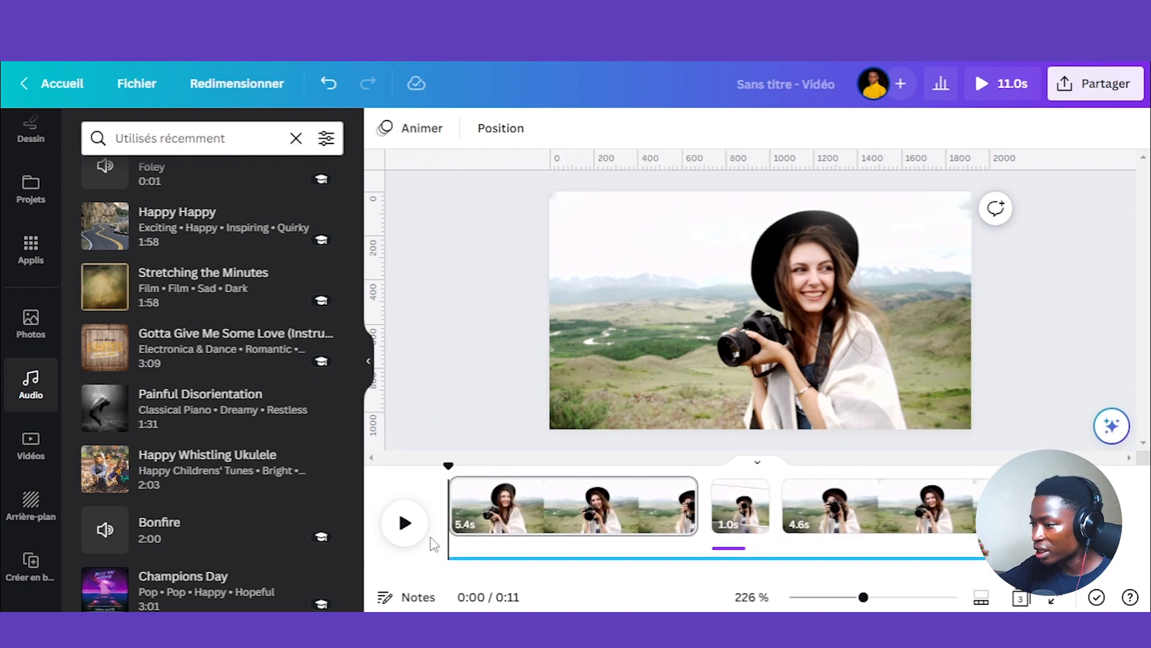
pyautogui.click(404, 530)
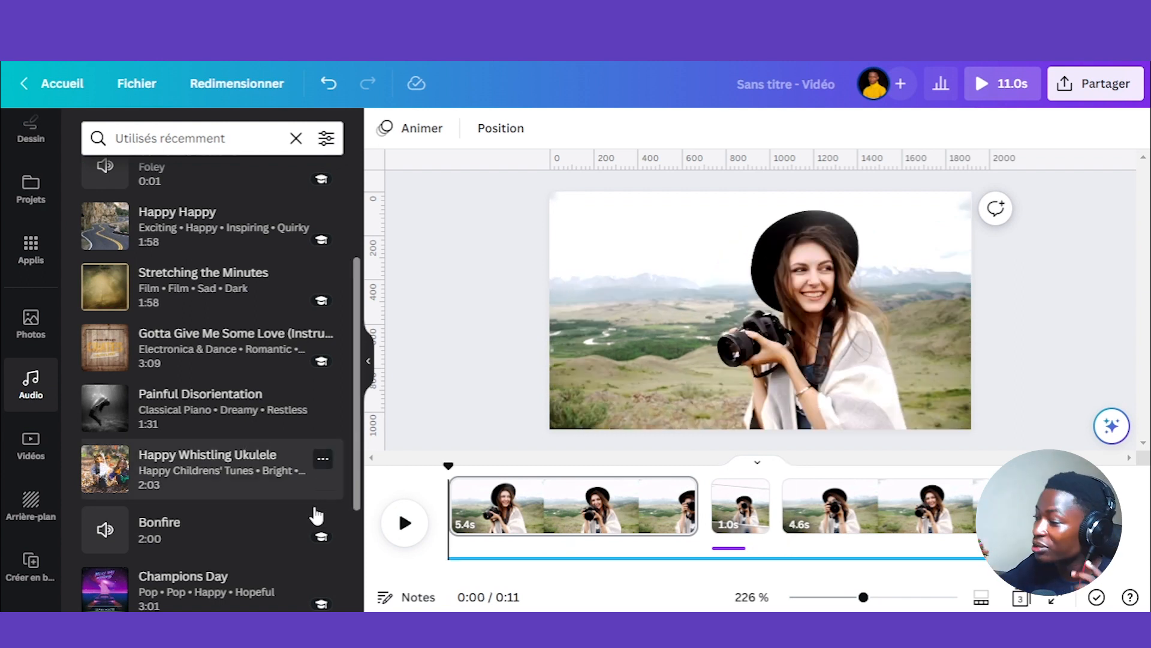
# Scrub through the timeline of the design "Effet Capture photo en vidéo" to examine its clips and freeze-frames
pyautogui.moveTo(449, 466); pyautogui.dragTo(527, 486)
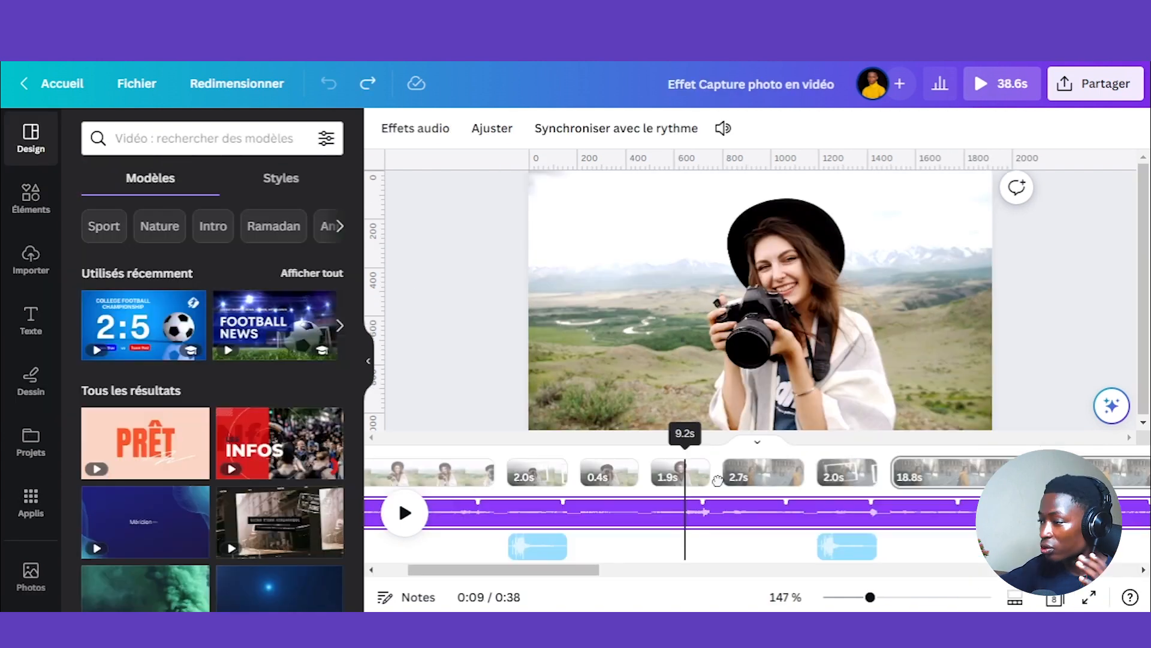
pyautogui.moveTo(683, 478); pyautogui.dragTo(790, 449)
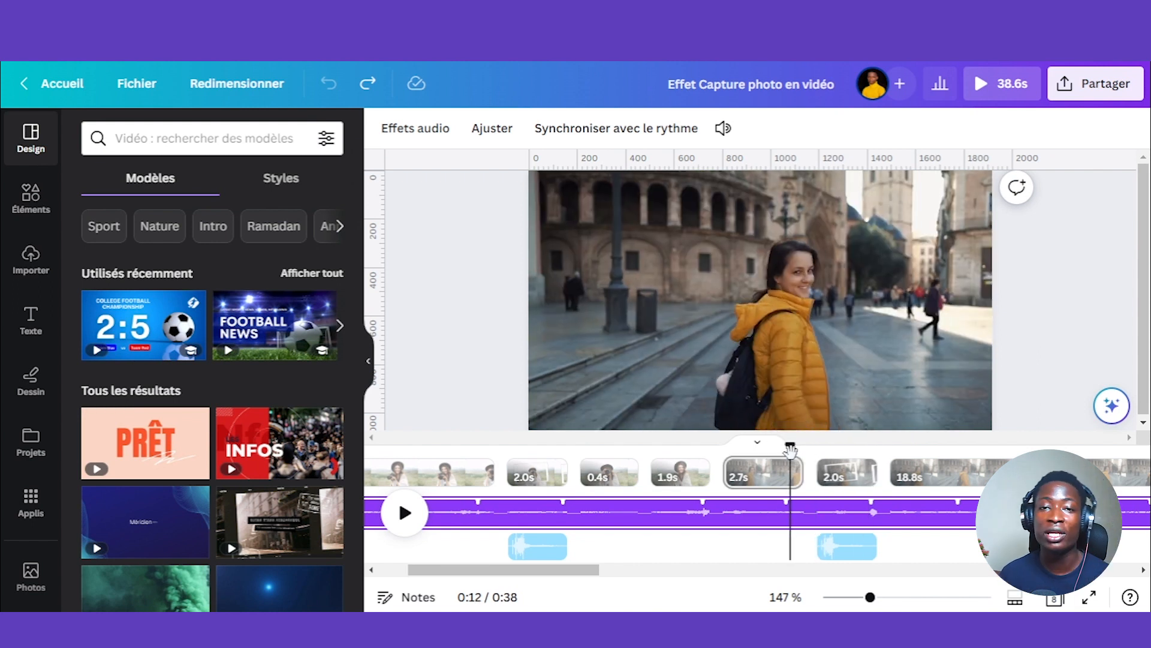